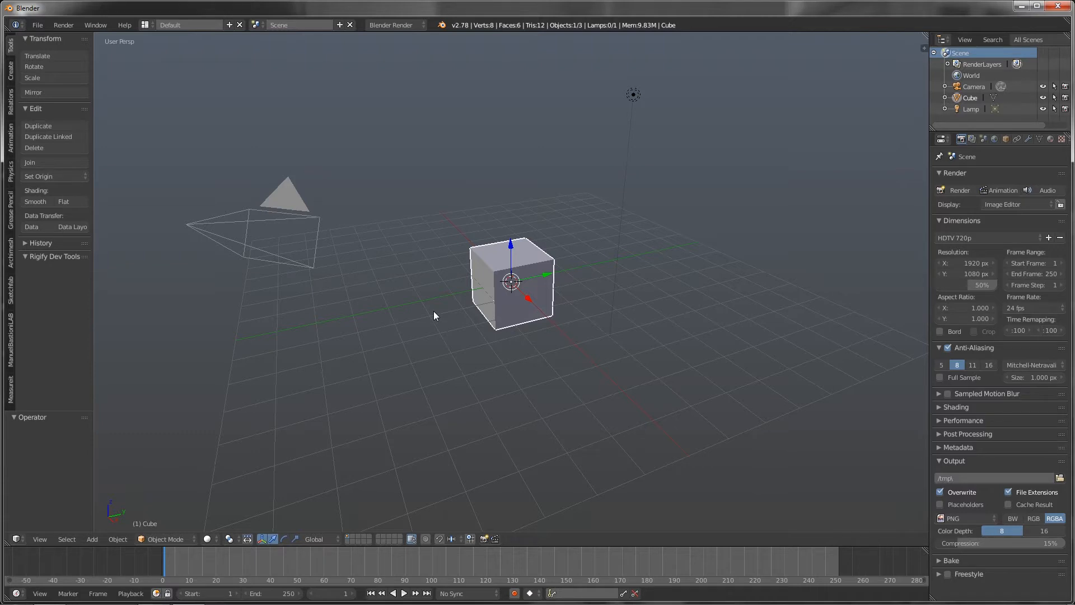
In front orthographic view, enter Edit Mode on the default cube and subdivide all its faces with one cut
key("KP_5")
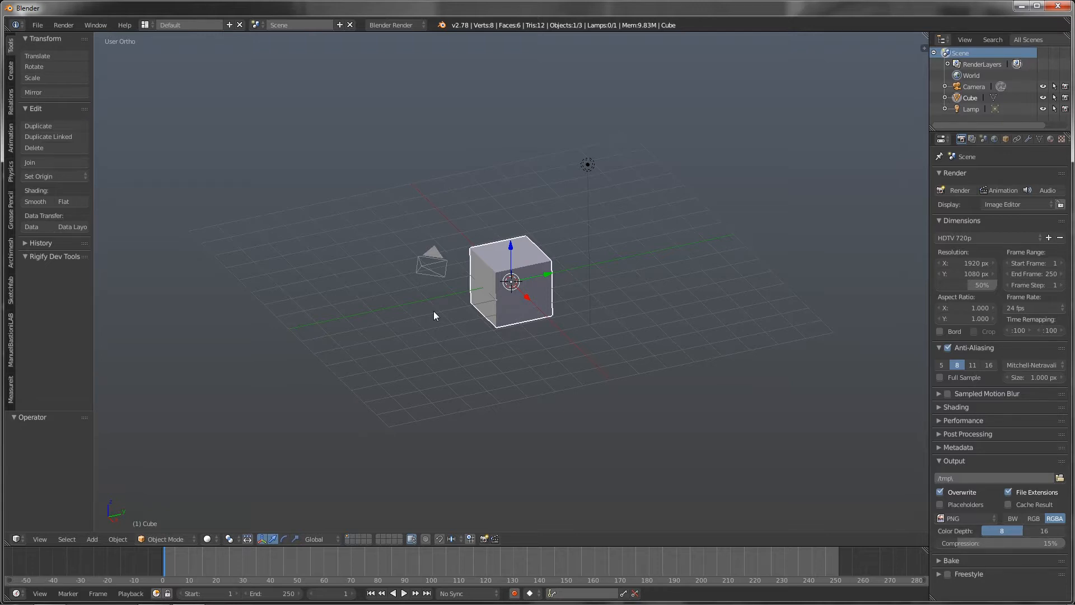
key("KP_1")
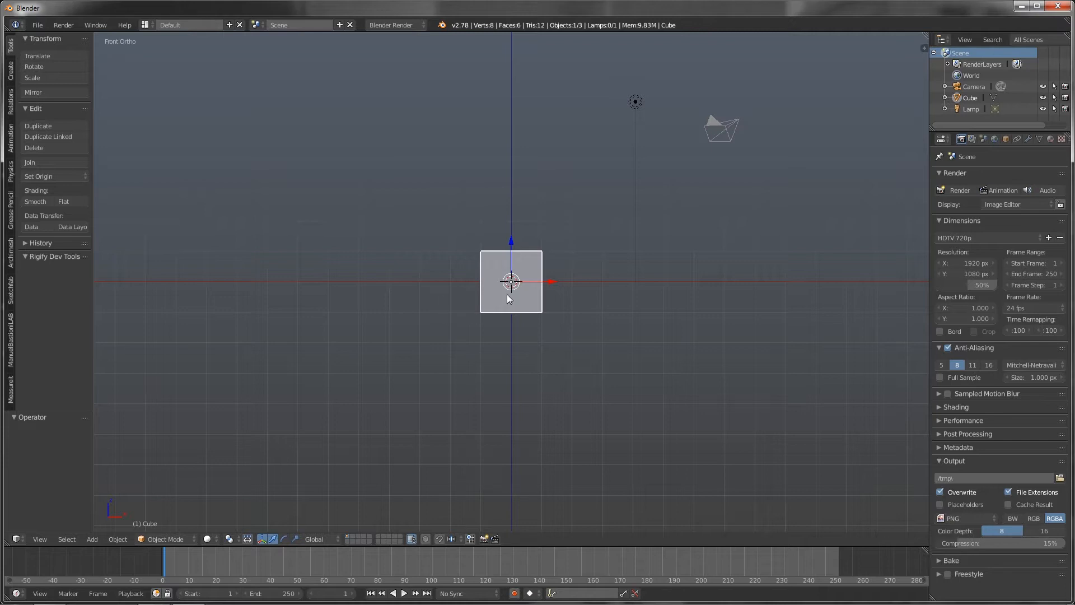
key("Tab")
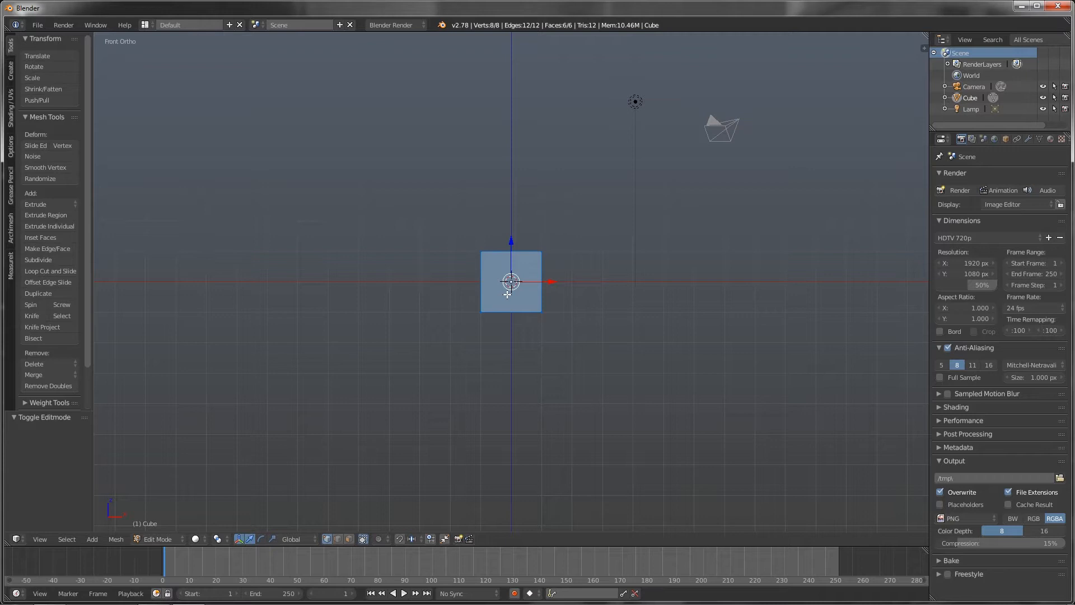
key("w")
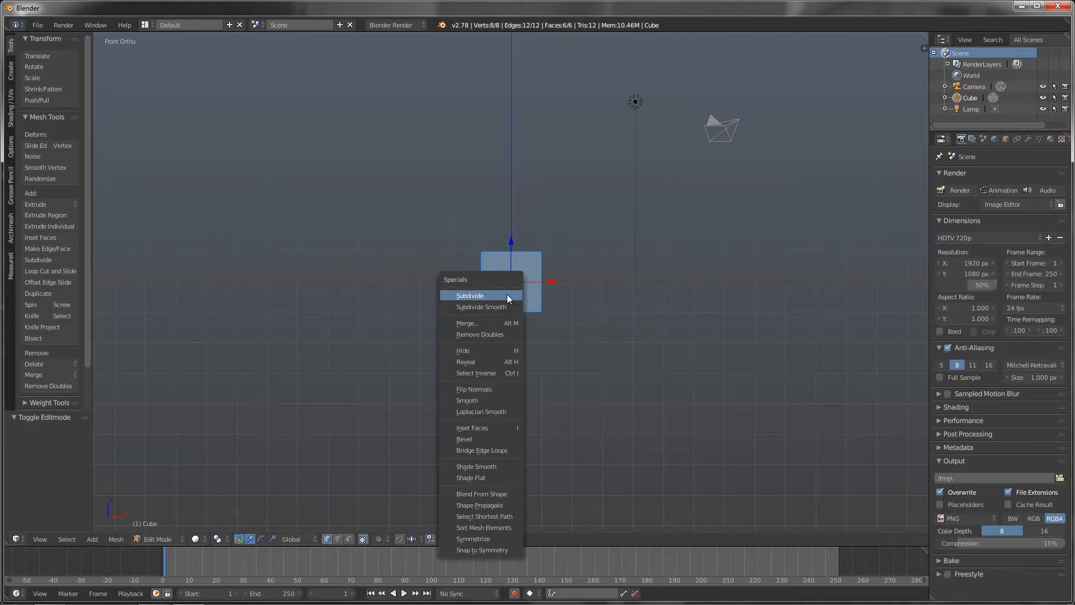
left_click(507, 296)
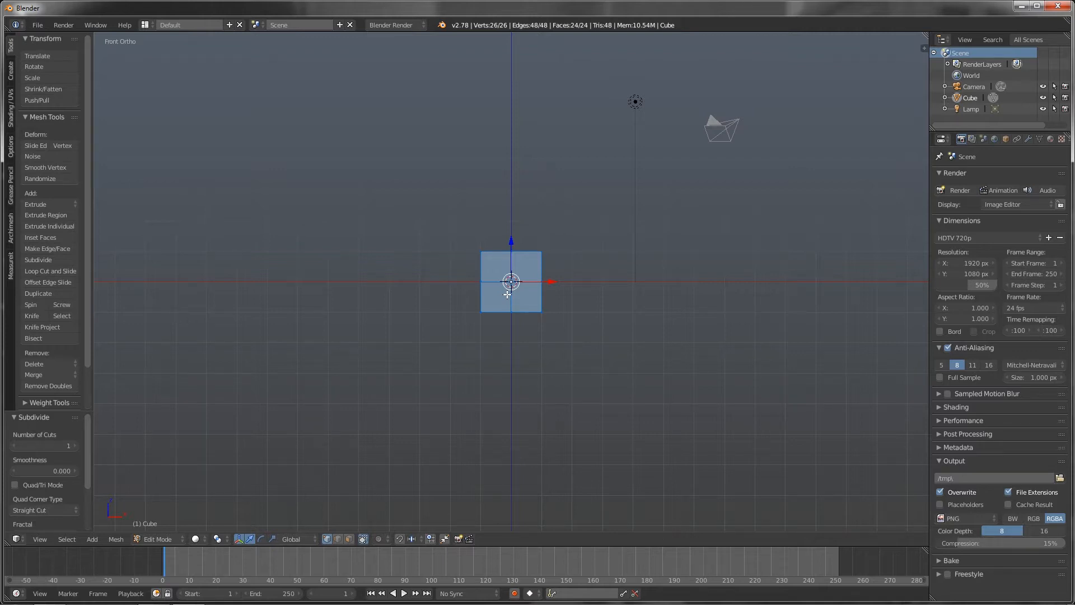
Delete the vertices of the cube's negative-X half, including those hidden behind it, and return to solid shading
key("a")
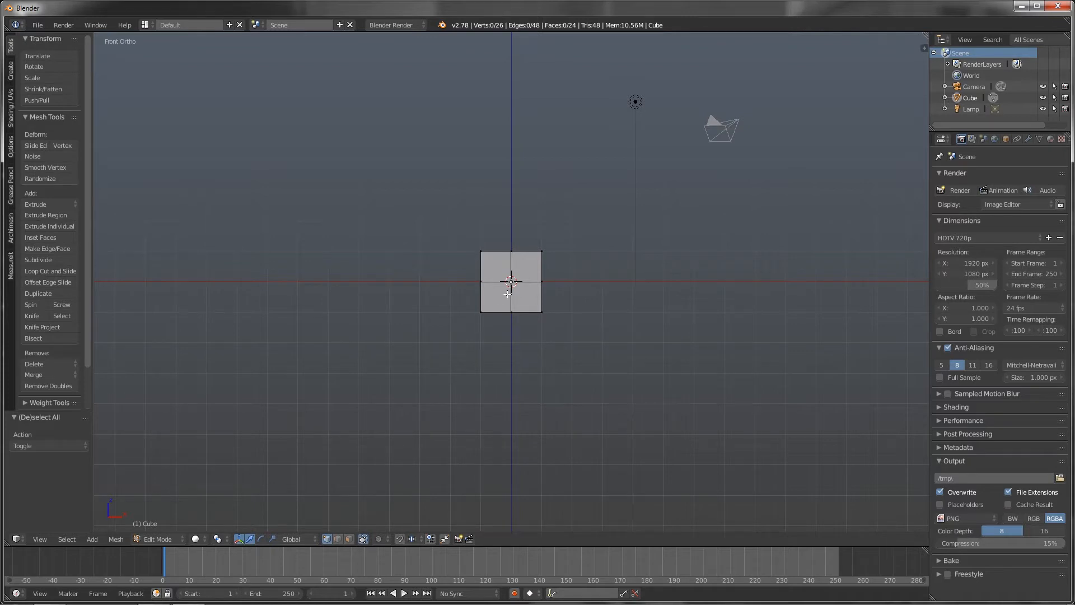
key("z")
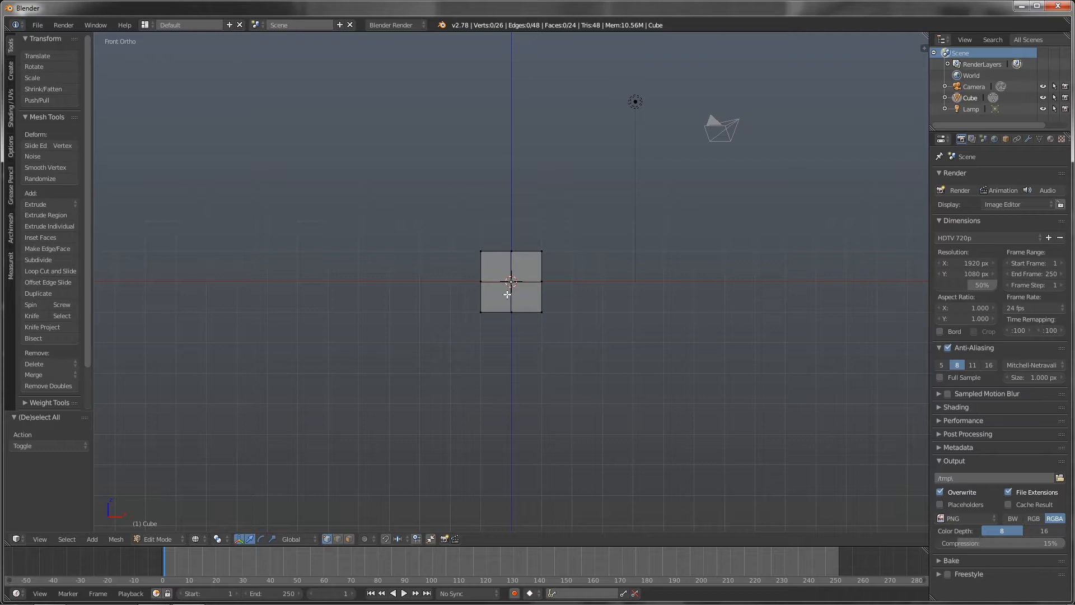
key("b")
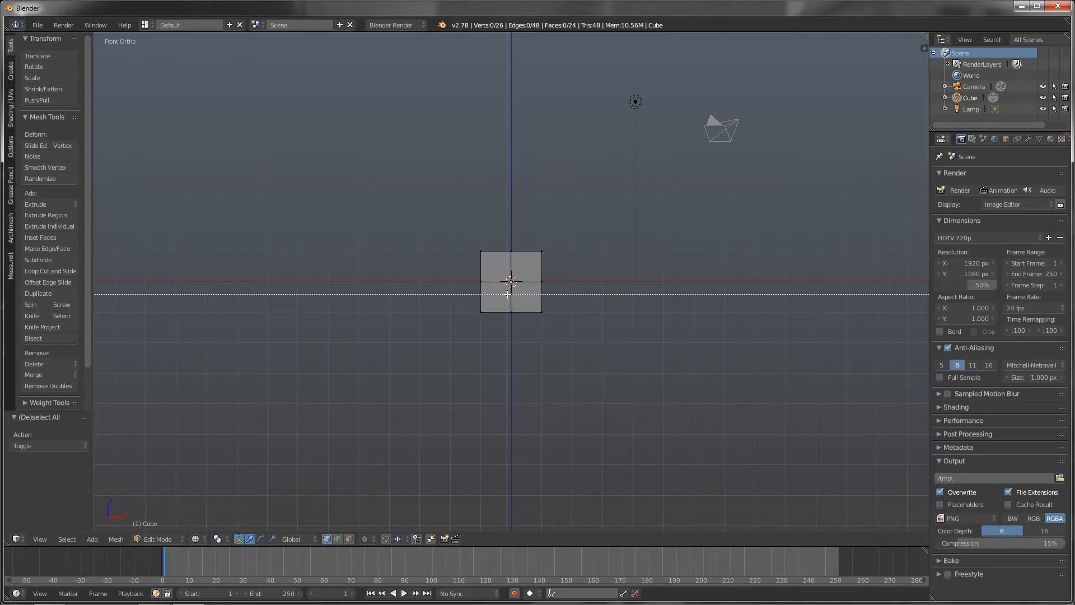
left_click_drag(444, 220, 508, 360)
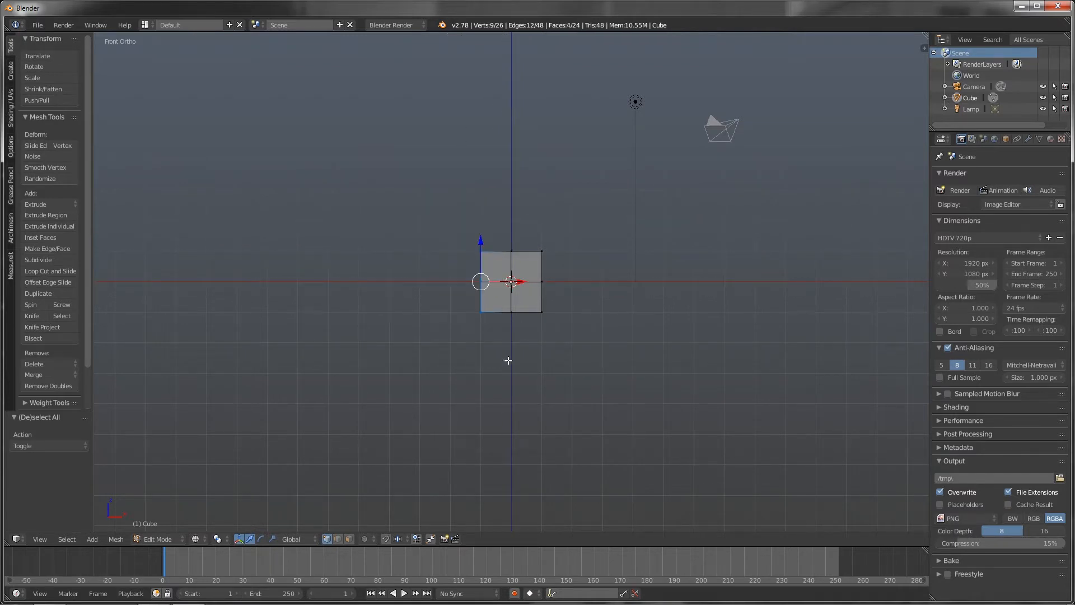
key("x")
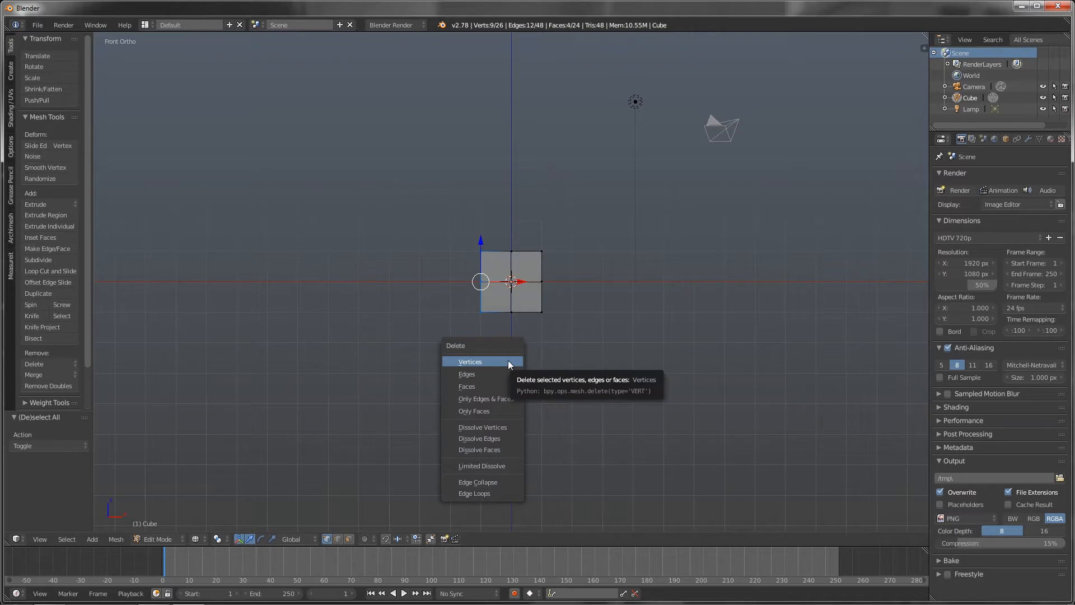
left_click(508, 362)
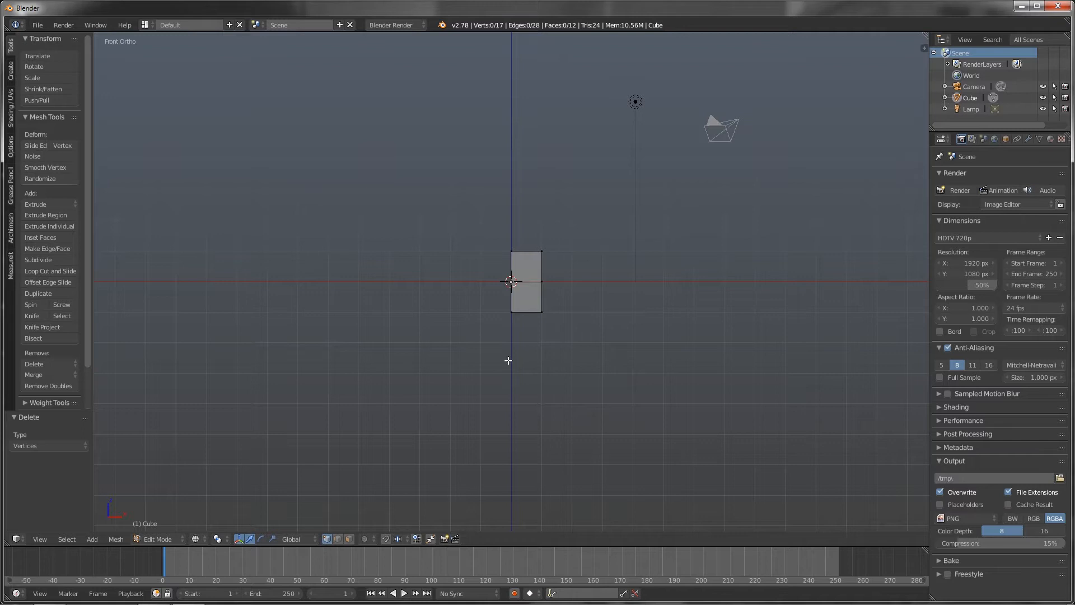
key("z")
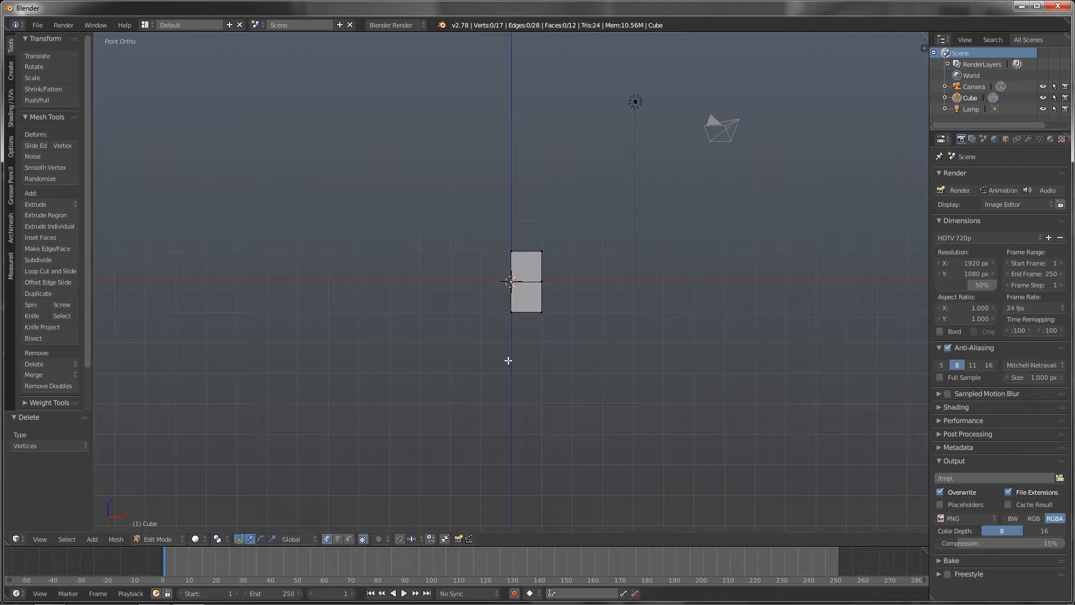
Select the whole remaining half and add a Mirror modifier across the X axis
key("a")
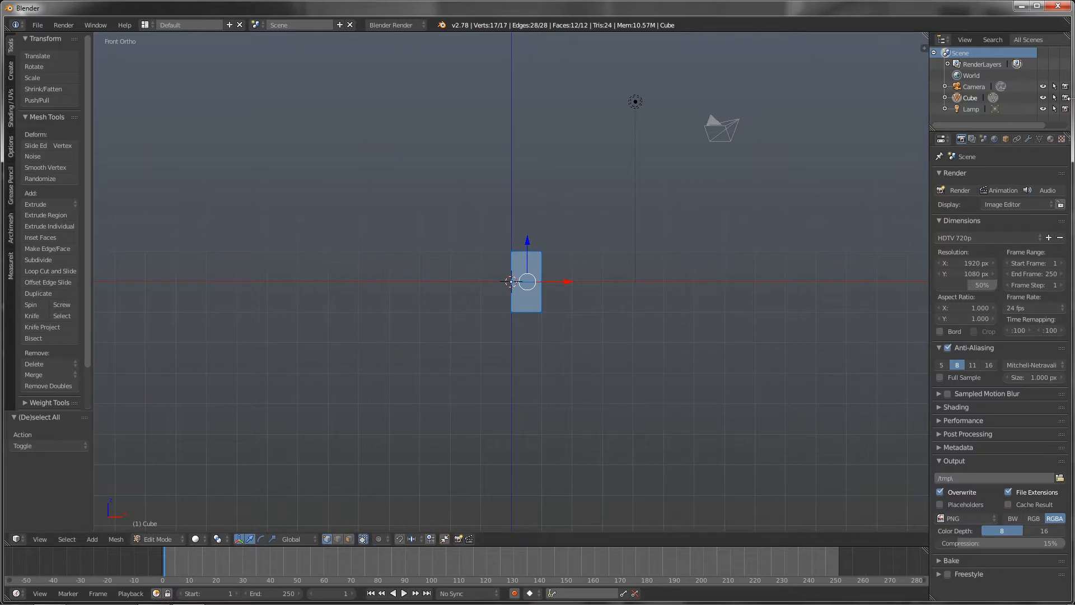
left_click(1028, 140)
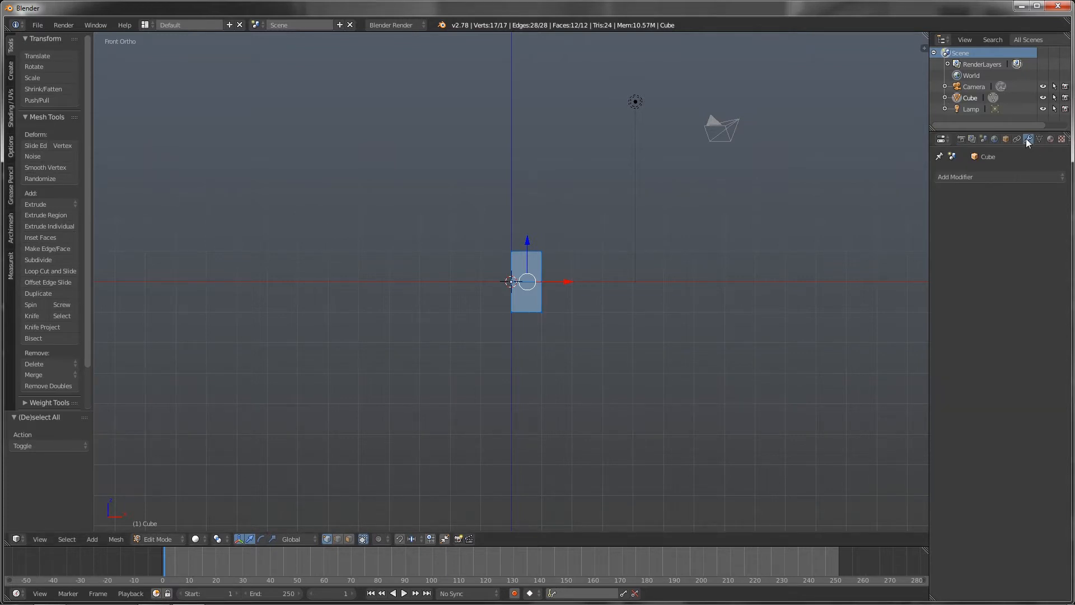
left_click(1021, 176)
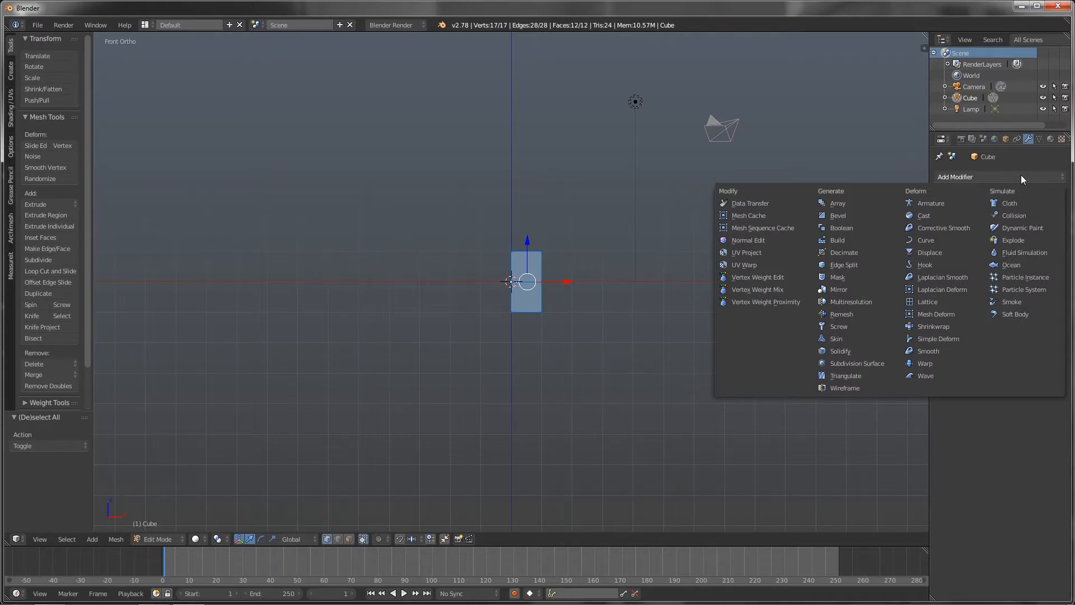
left_click(849, 291)
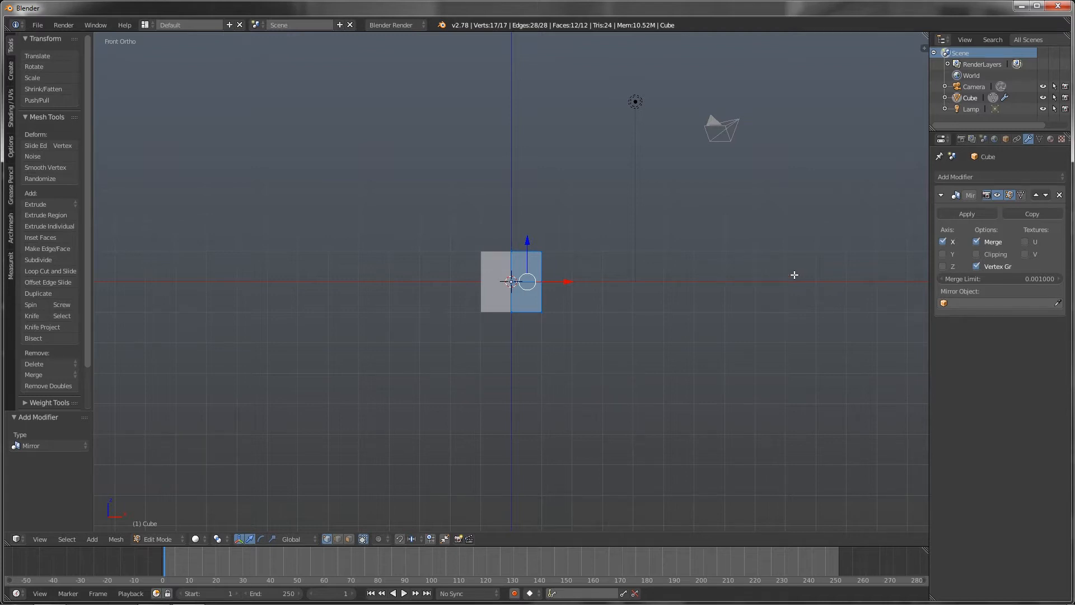
From the top view, scale the selected mesh along Y to about 0.384 to flatten the torso
key("KP_7")
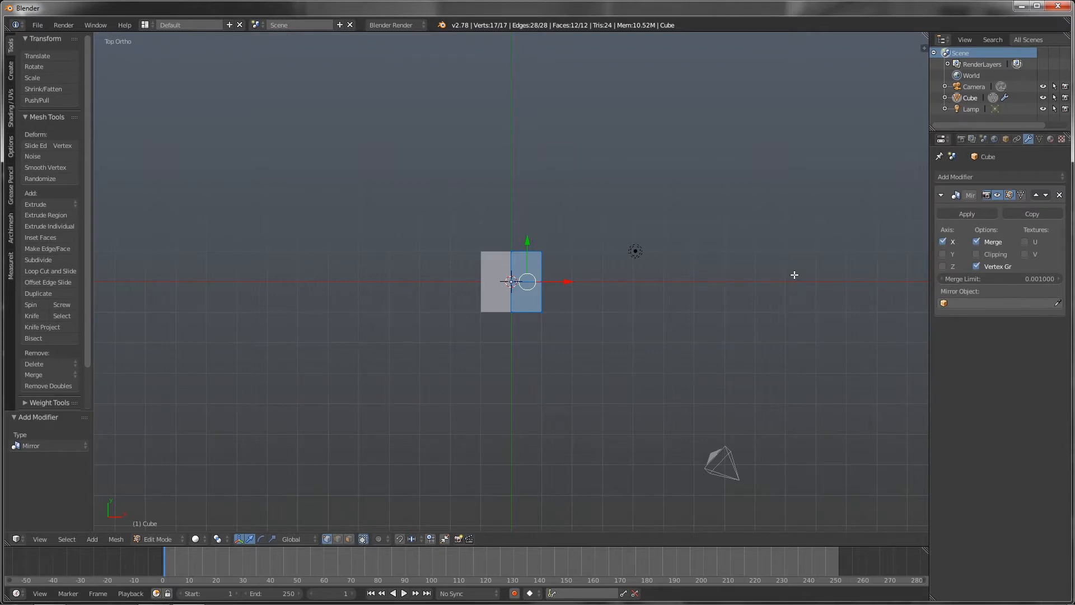
key("s")
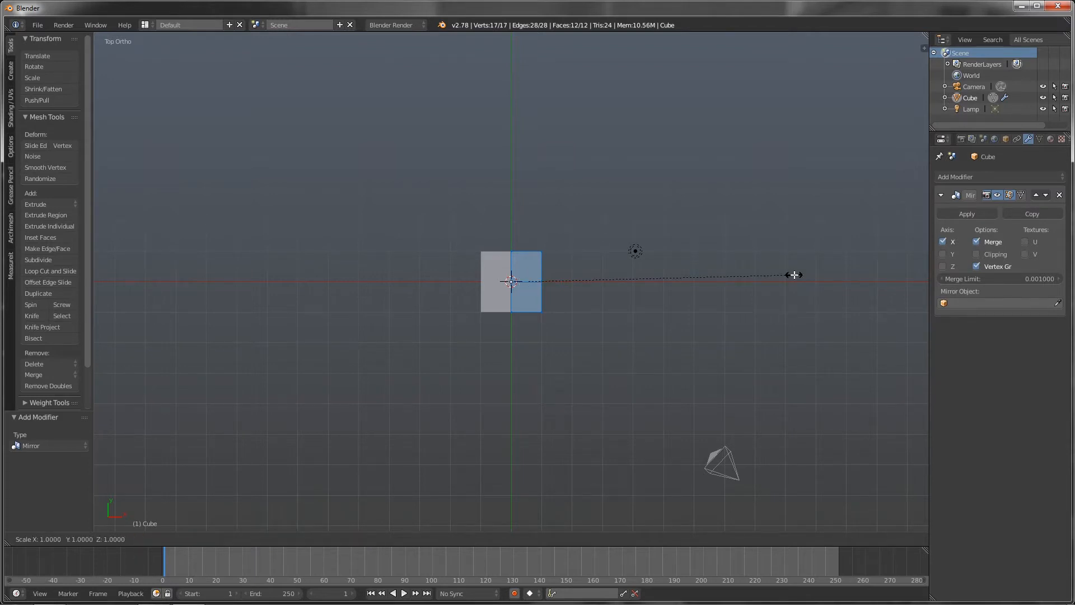
key("y")
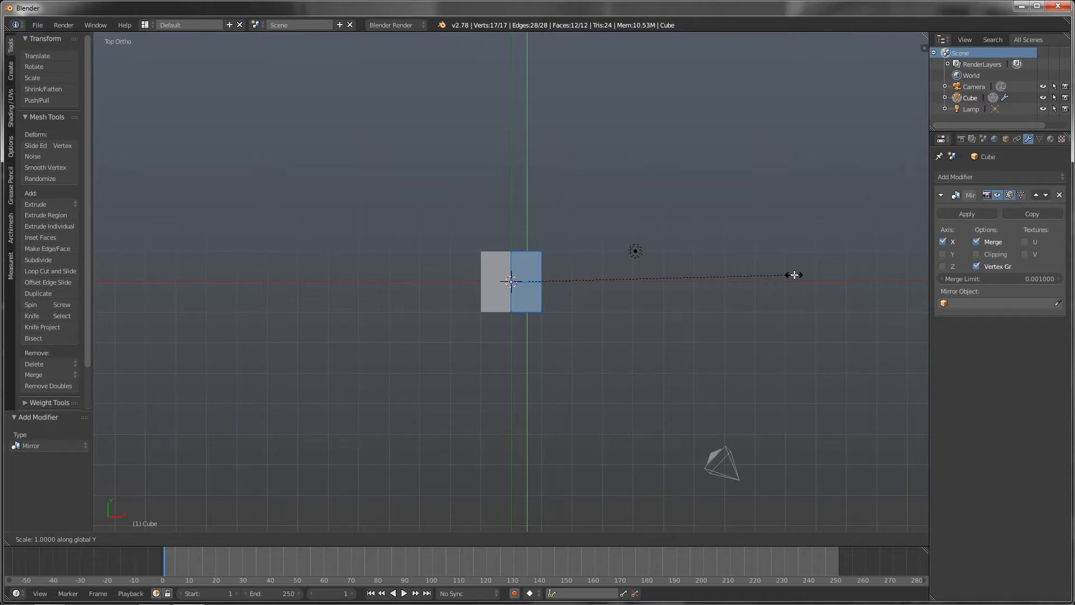
left_click(629, 272)
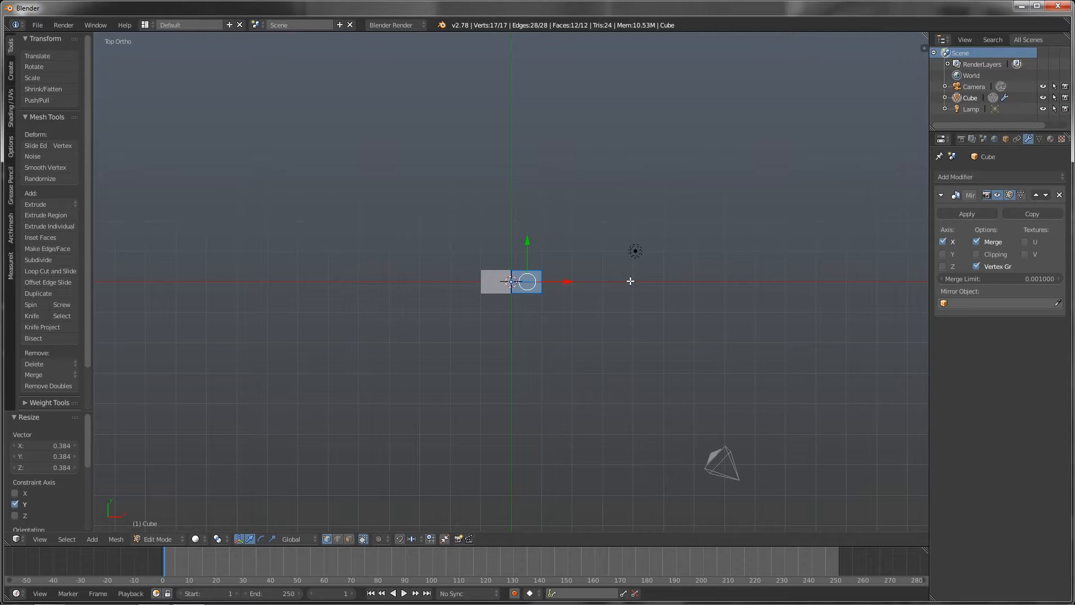
Extrude the torso's upper outer side faces outward twice, about 1.5 and then 1.08 units, to form the arm
key("KP_1")
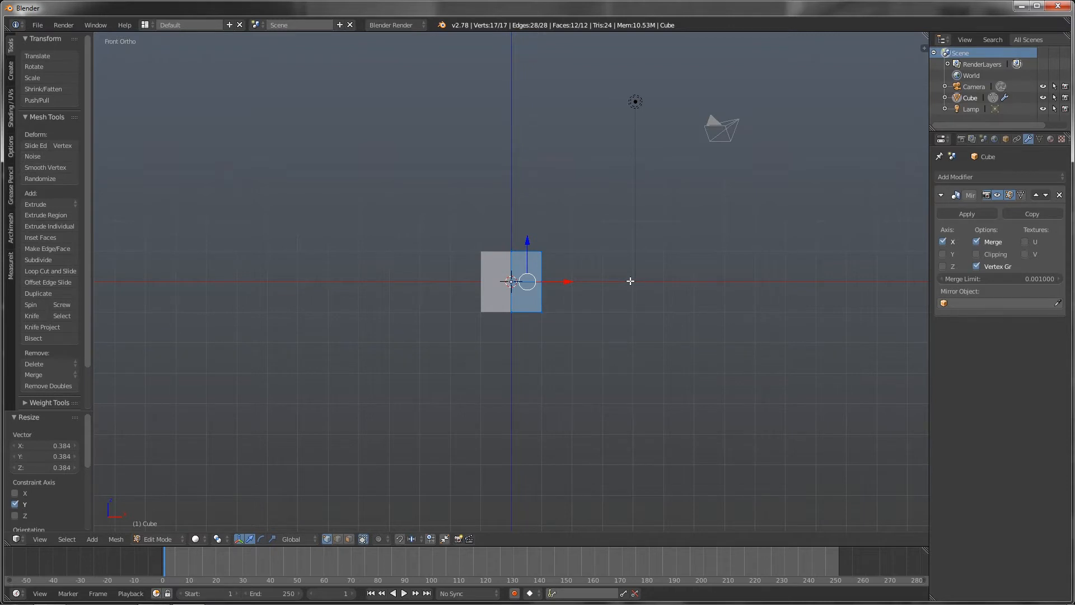
key("z")
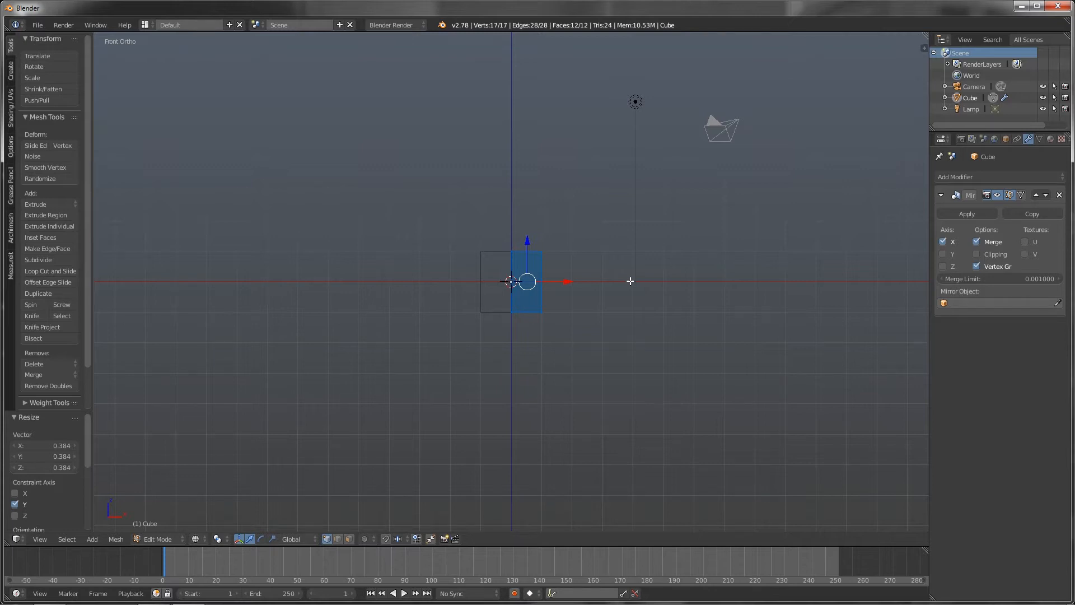
key("a")
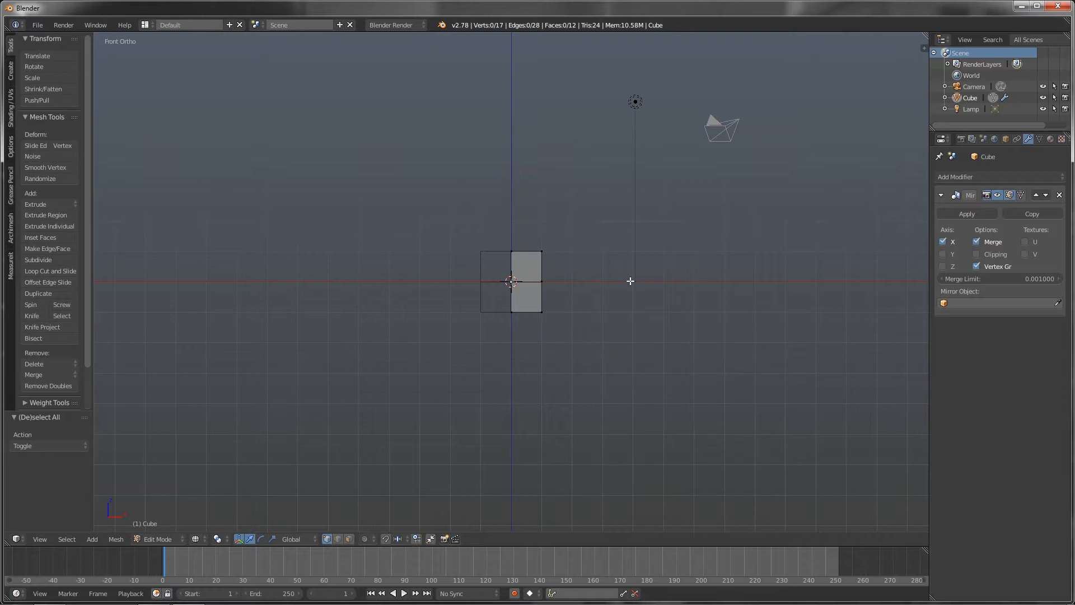
key("b")
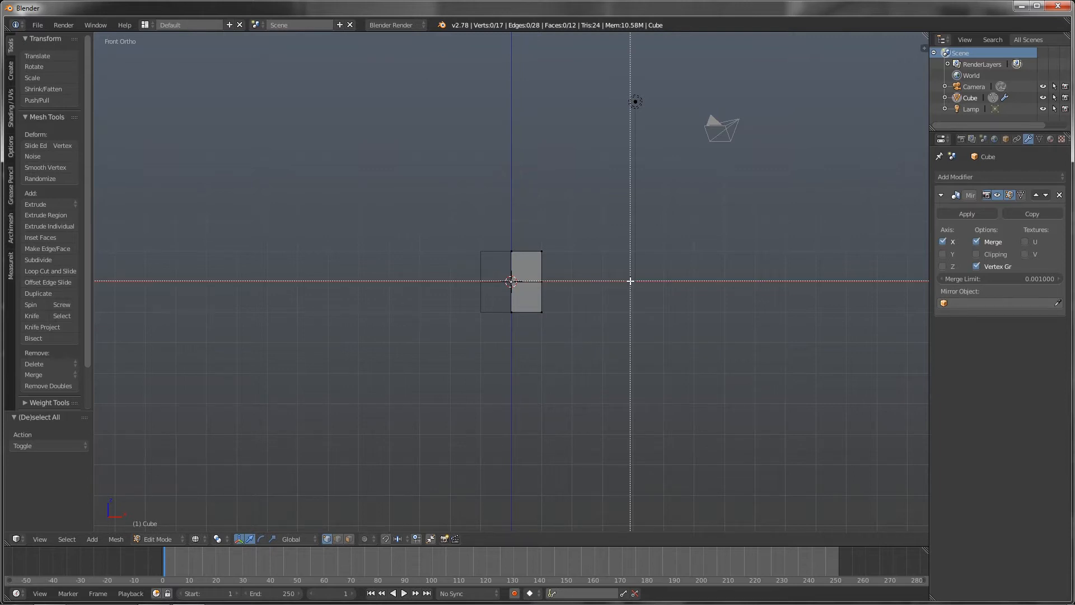
left_click_drag(533, 236, 550, 285)
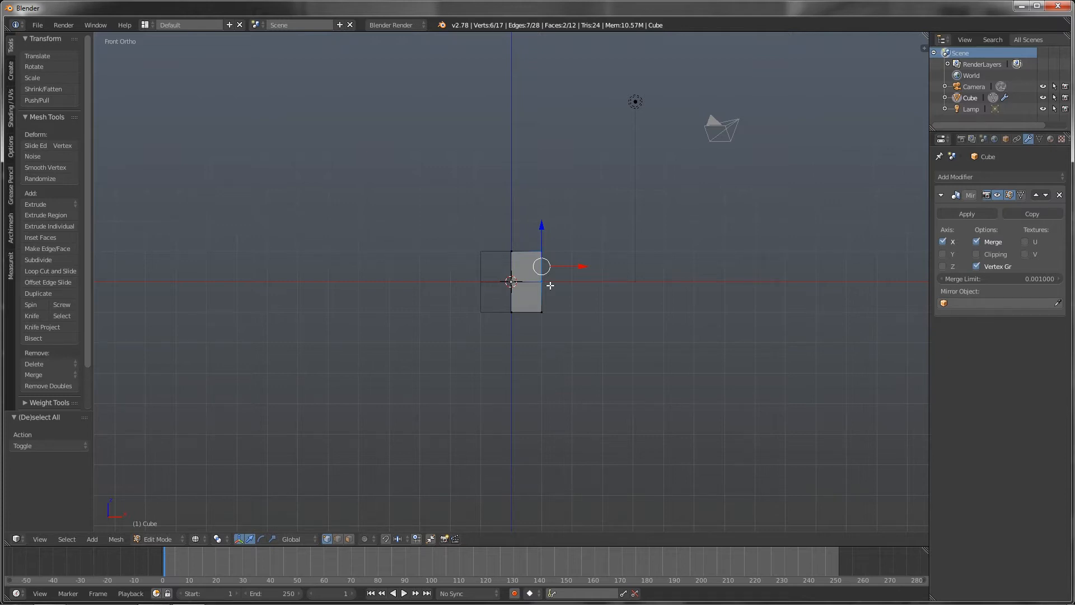
key("e")
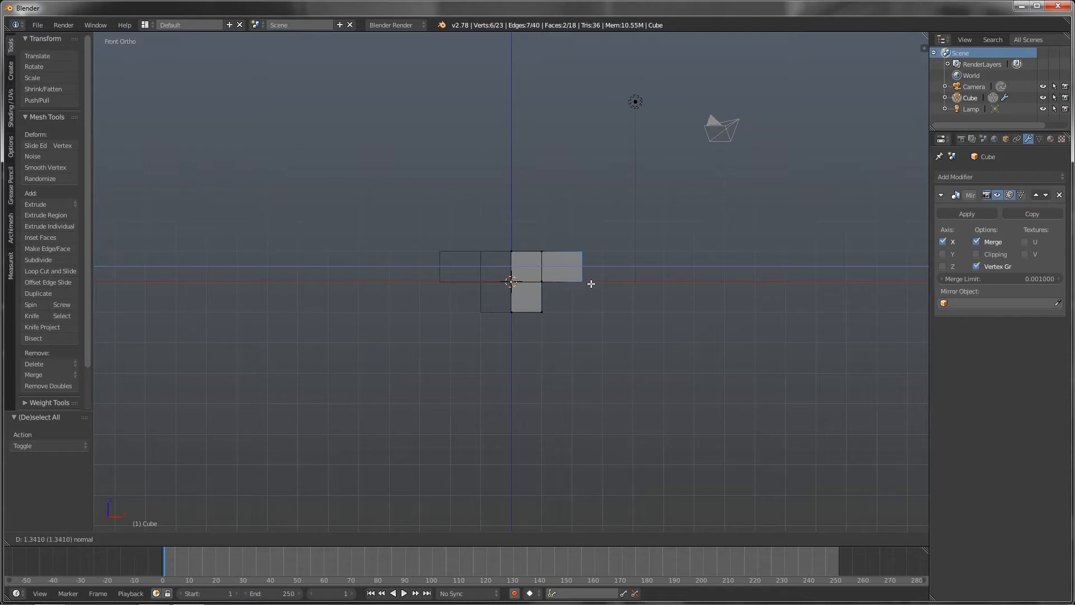
left_click(595, 282)
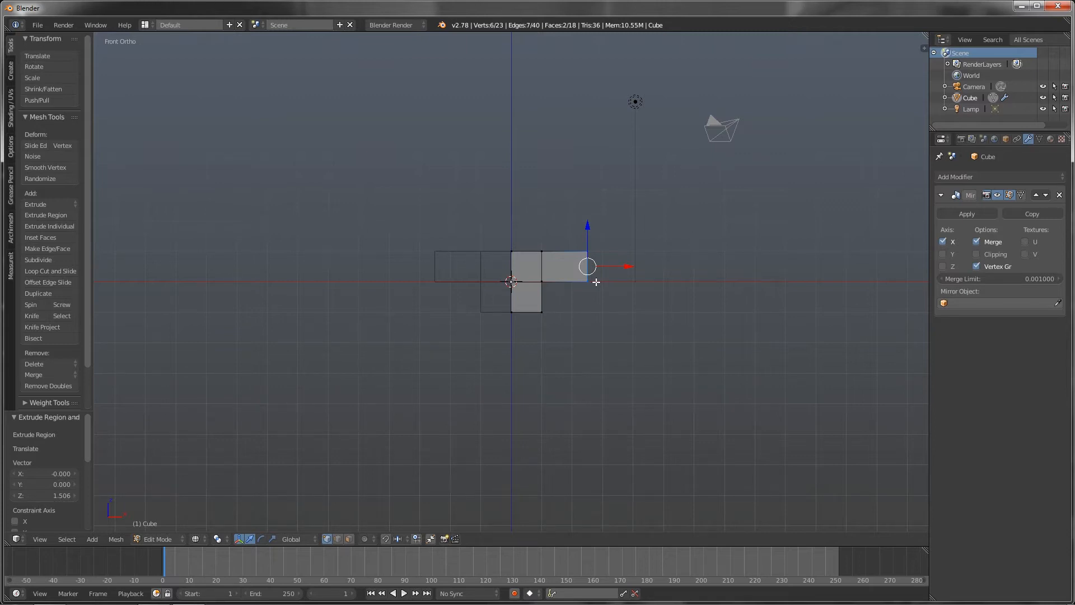
key("e")
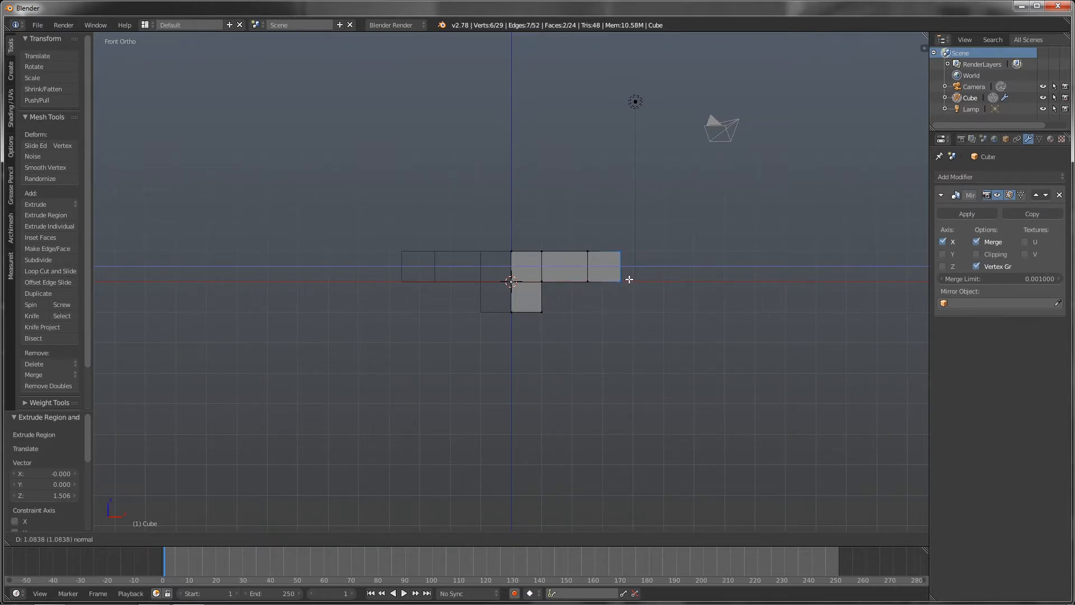
left_click(628, 279)
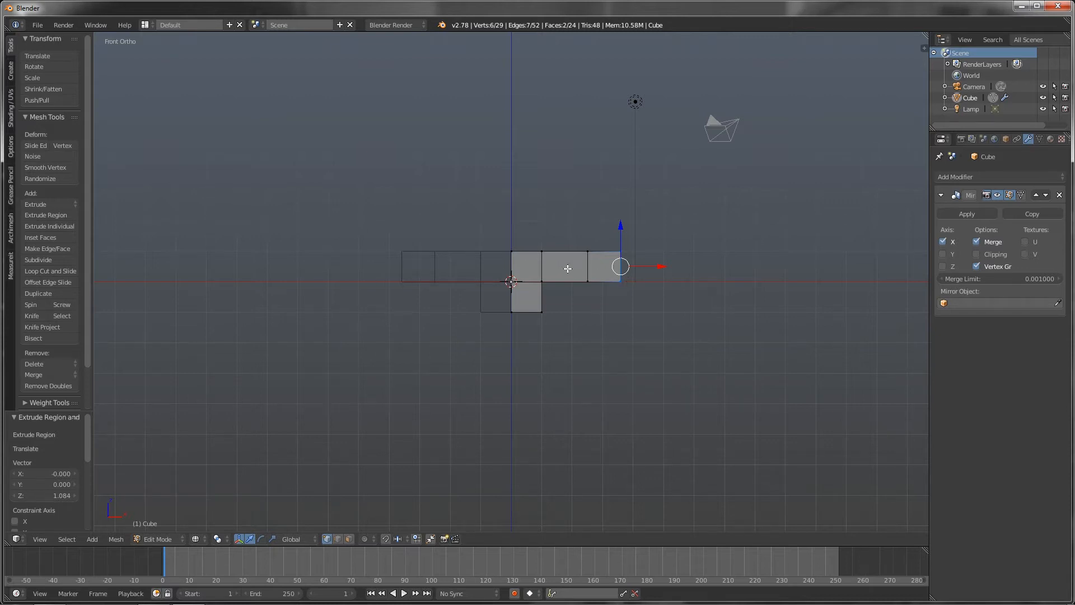
Extrude the torso's bottom faces downward about 2 units to form the upper leg
key("a")
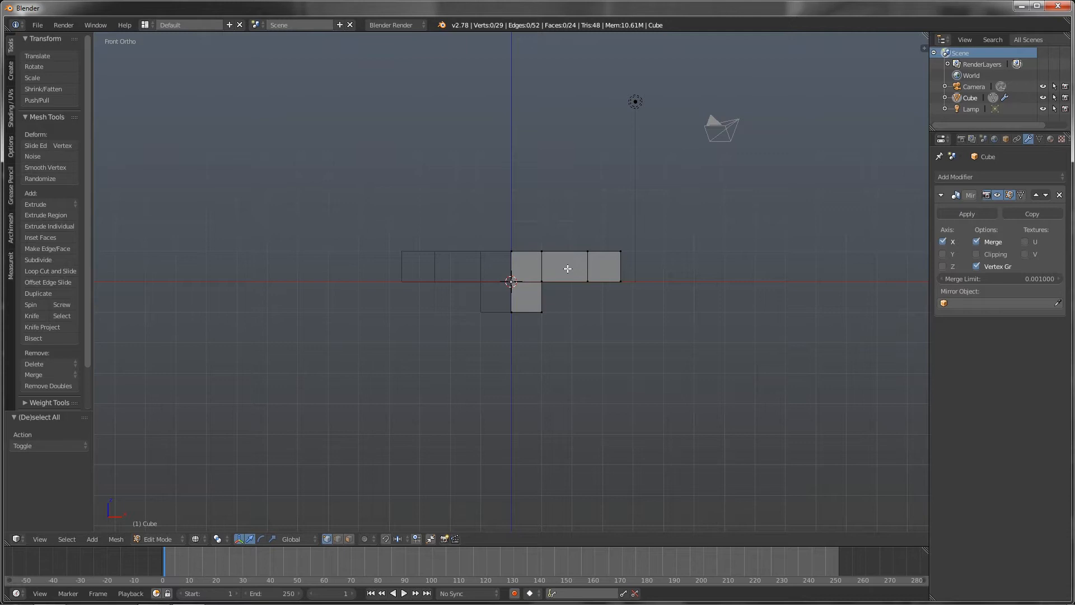
key("b")
left_click_drag(504, 301, 565, 329)
key("e")
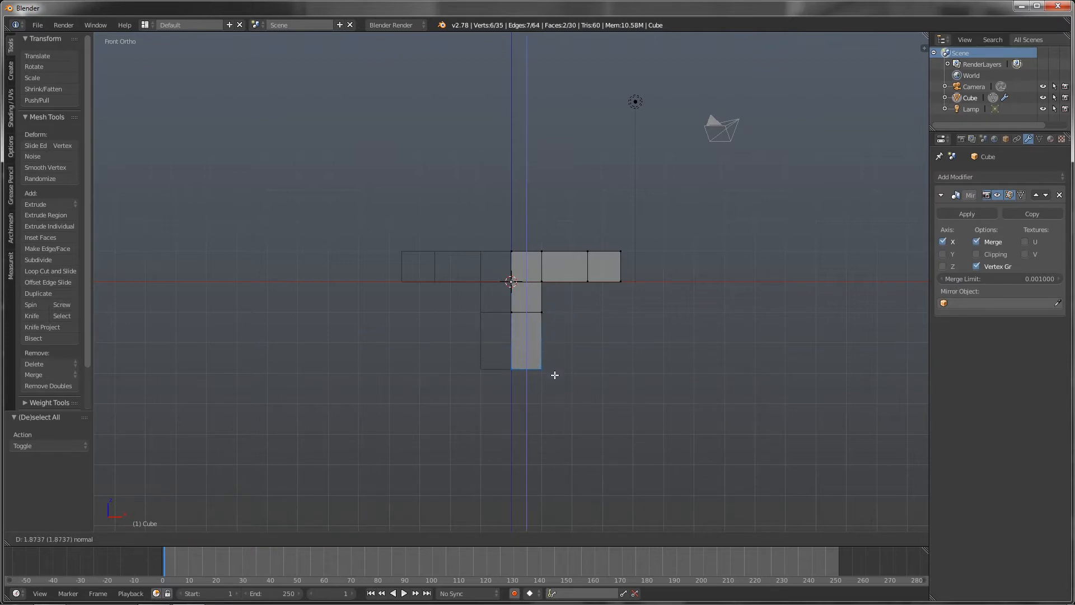
left_click(553, 379)
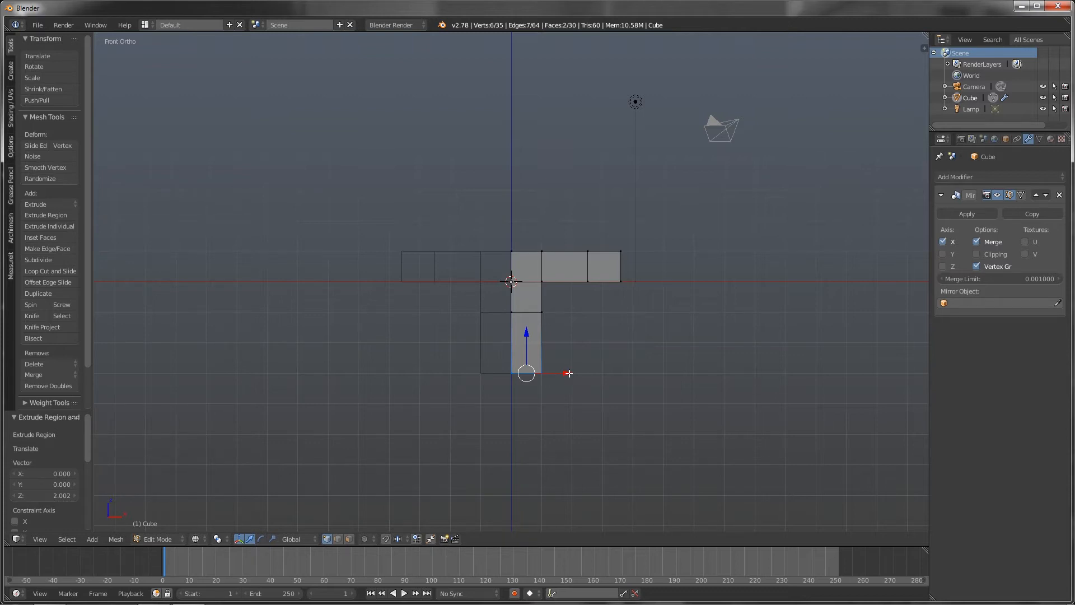
Shift the end of the upper leg about 0.35 units outward along X and extrude the lower leg down about 1.56 units
left_click_drag(569, 372, 579, 371)
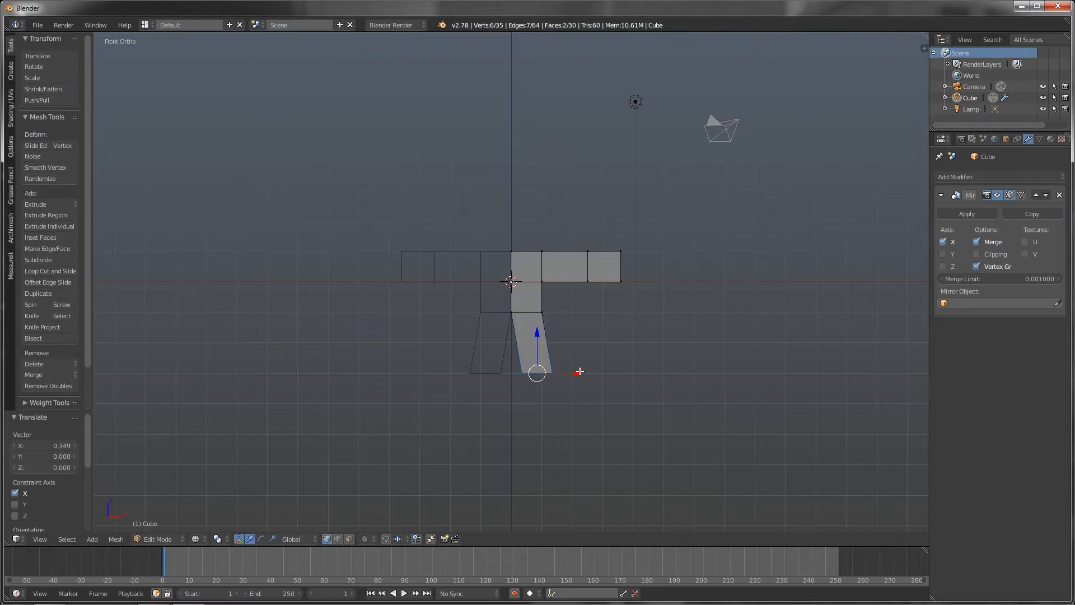
key("e")
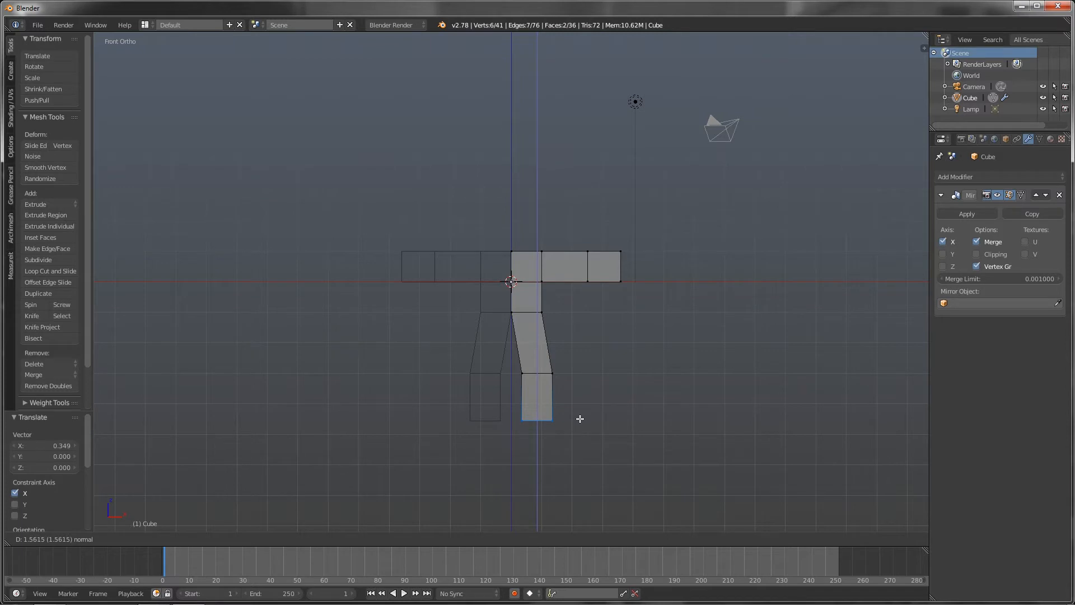
left_click(580, 418)
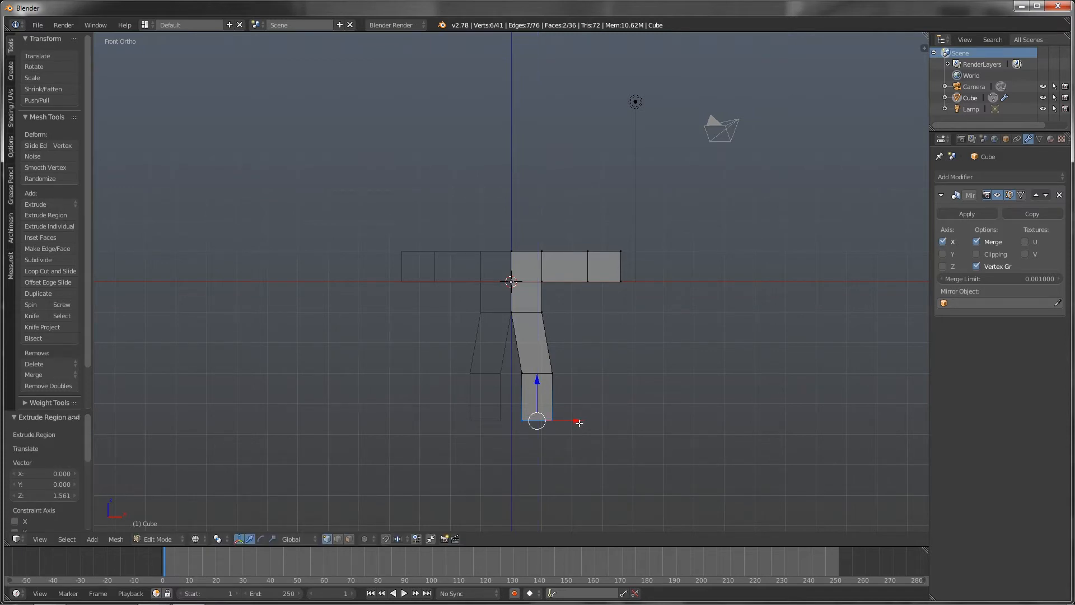
Shift the lower leg's end about 0.24 units outward along X and extrude a foot section about 0.4 units down, offset about 0.09 outward
left_click_drag(579, 423, 586, 422)
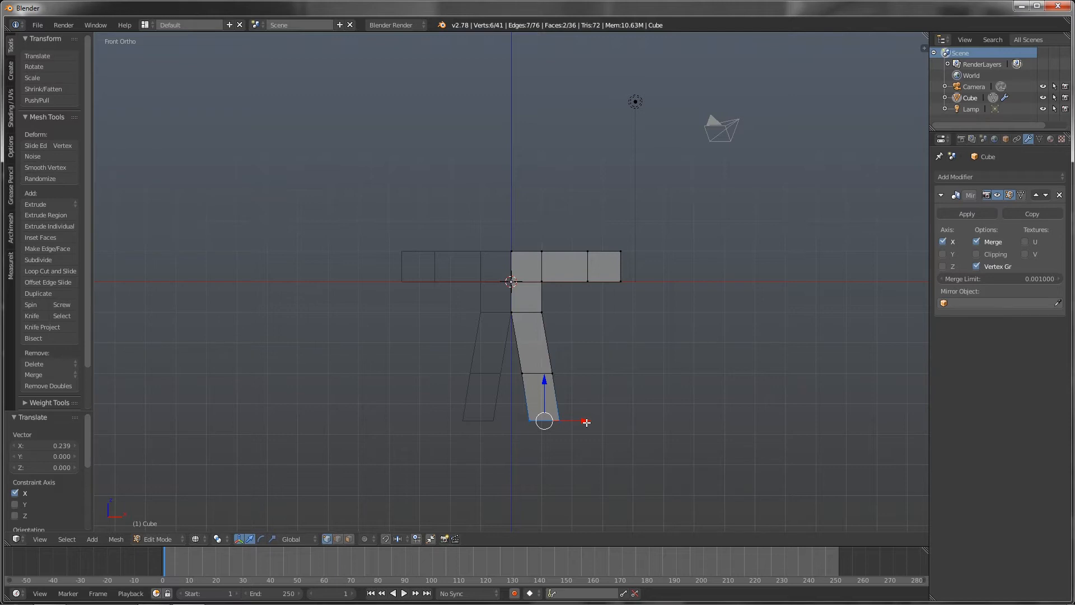
key("e")
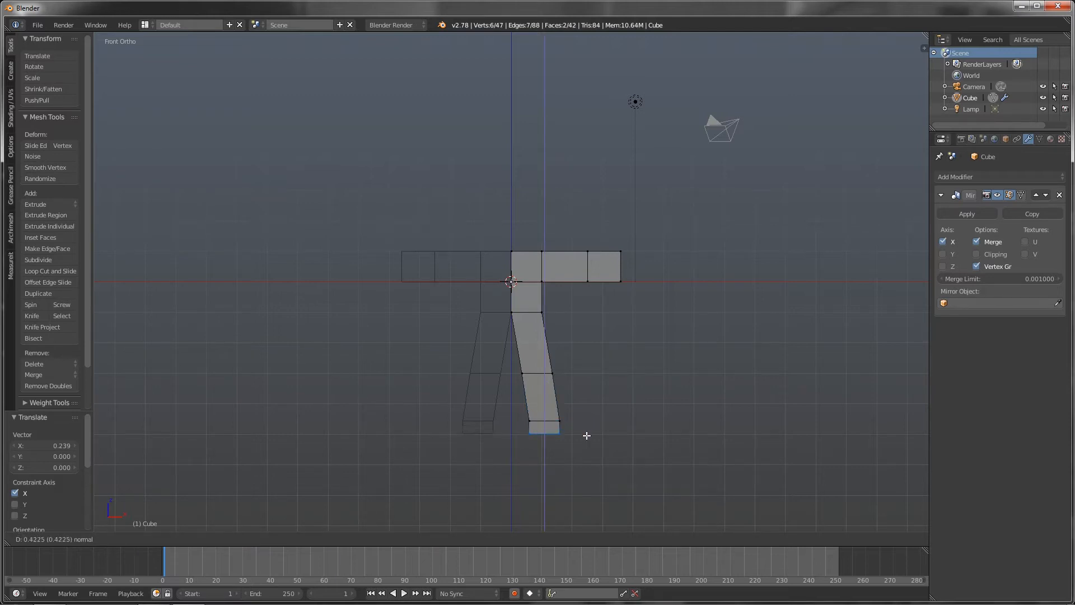
left_click(586, 437)
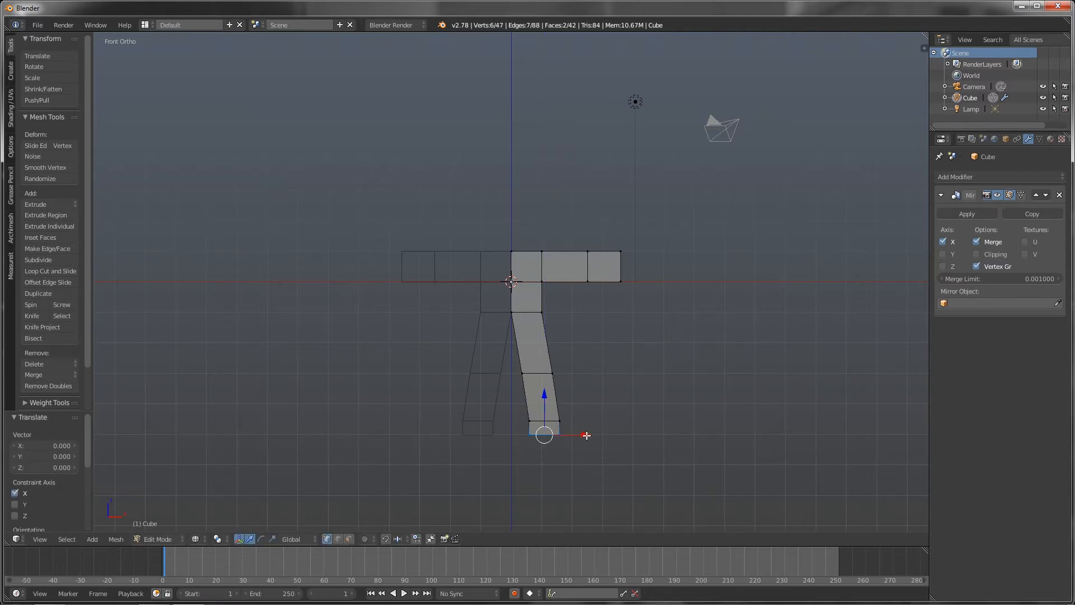
key("g")
key("x")
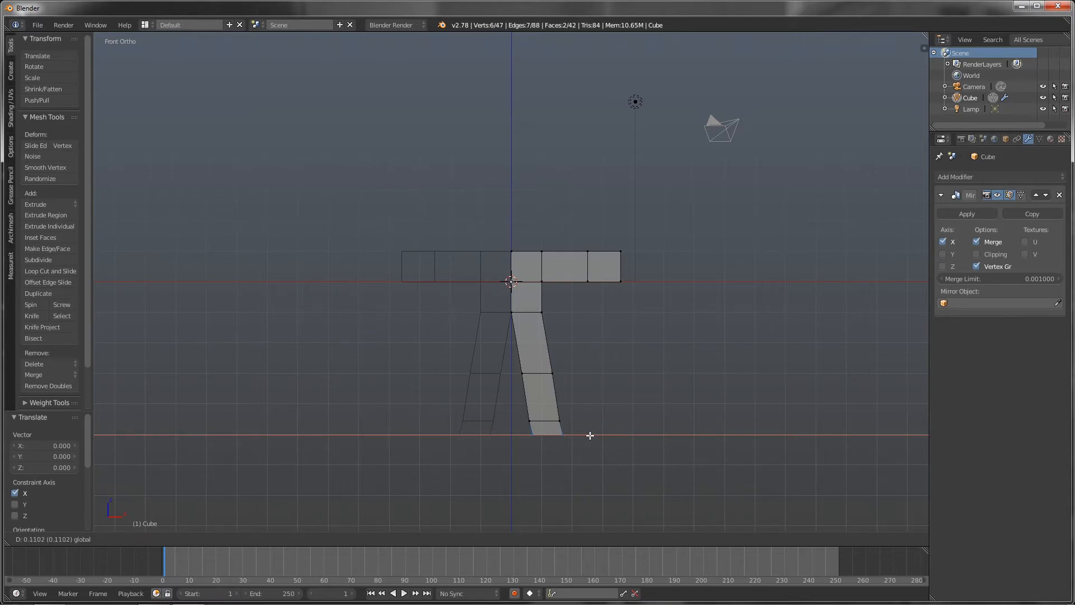
left_click(589, 435)
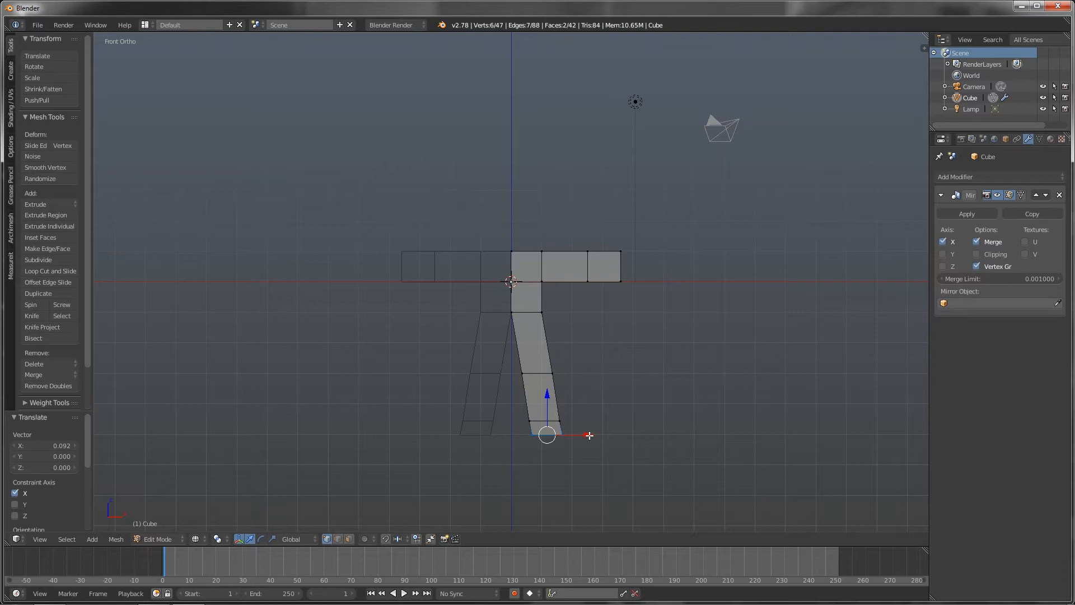
Apply the Mirror modifier in Object Mode and return to editing the character's full mesh
key("Tab")
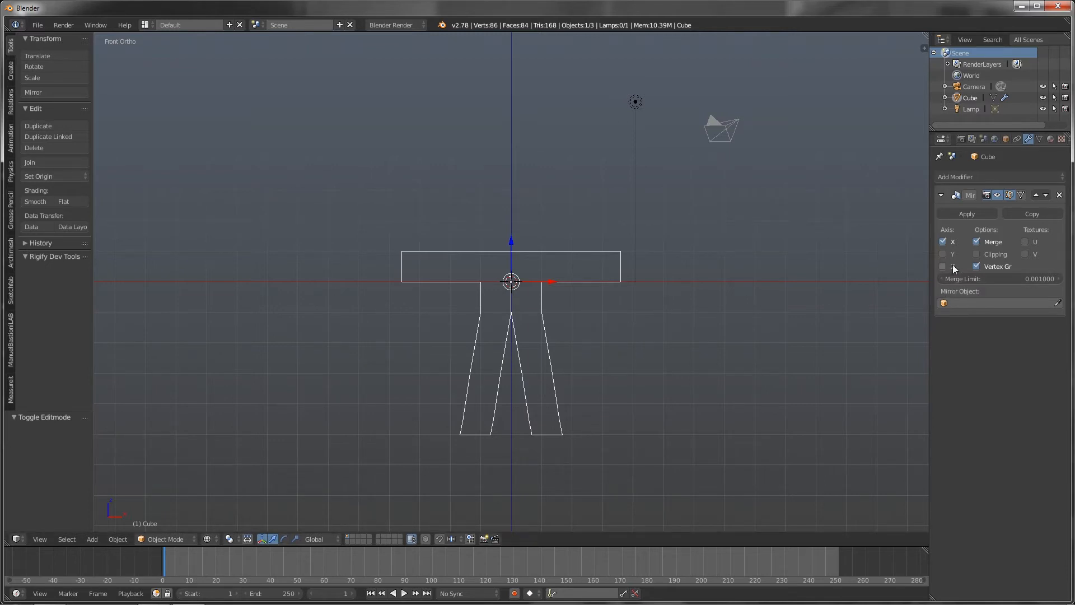
left_click(967, 214)
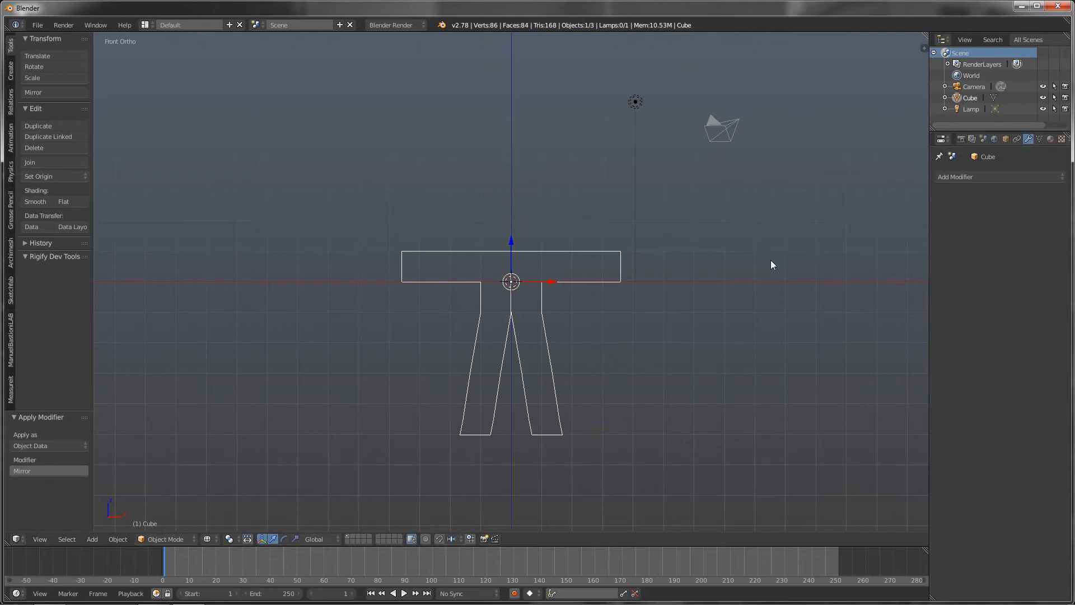
key("Tab")
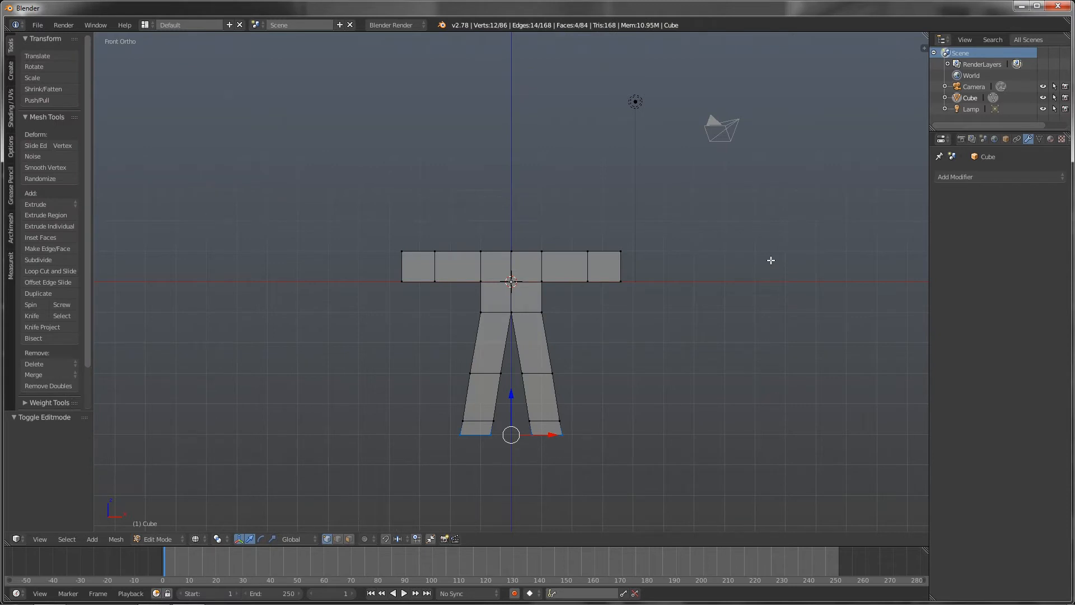
Add a cube to the mesh as the head and raise it about 1.87 units along Z above the torso
key("shift+a")
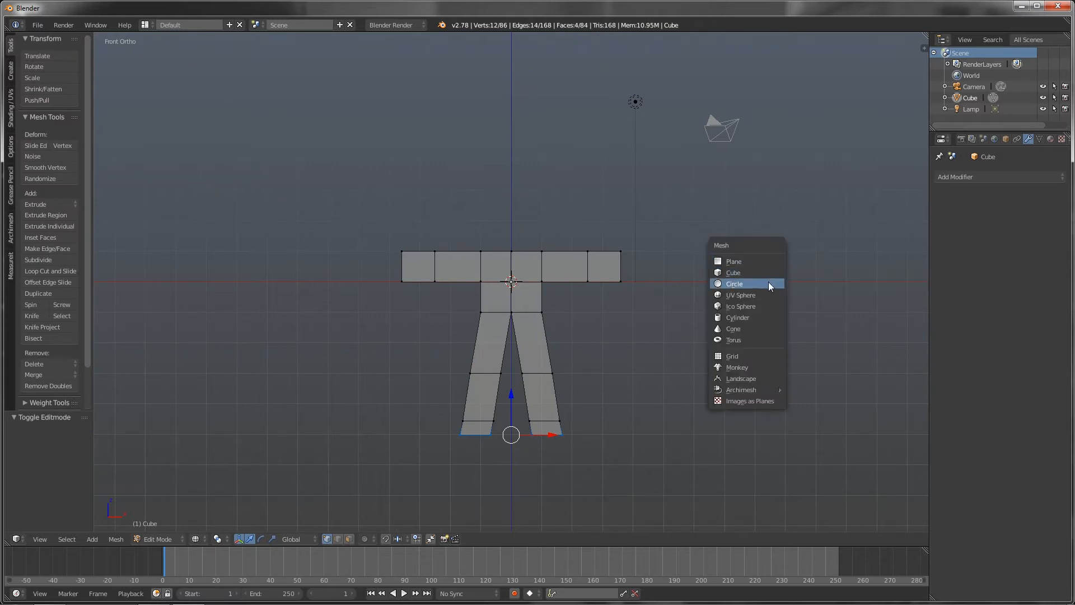
left_click(768, 272)
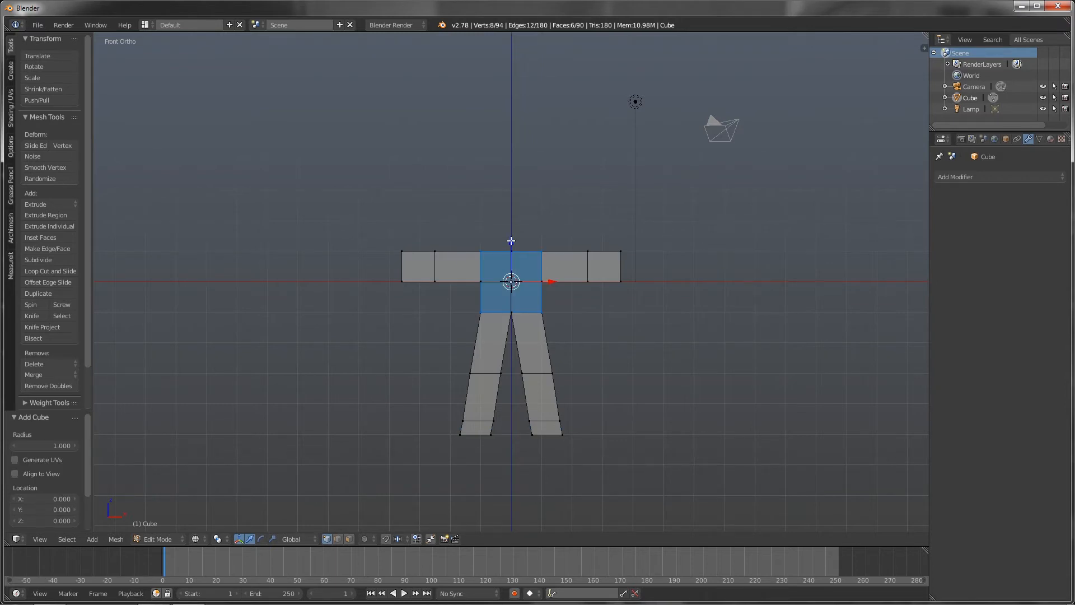
left_click_drag(511, 241, 512, 184)
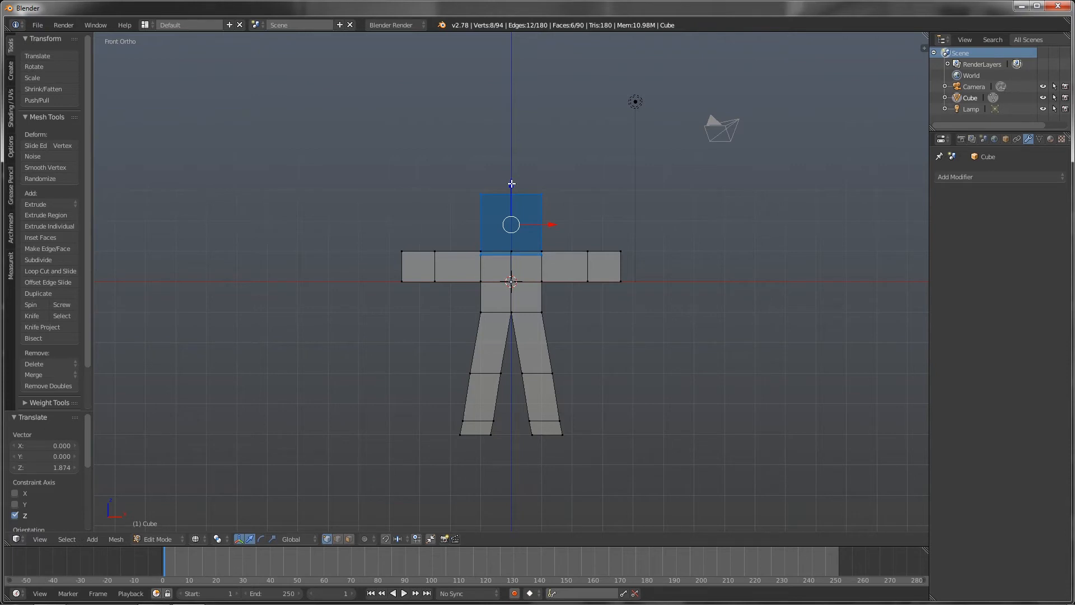
From the top view, scale the head cube along Y to about 0.365 to match the torso's thickness
key("KP_7")
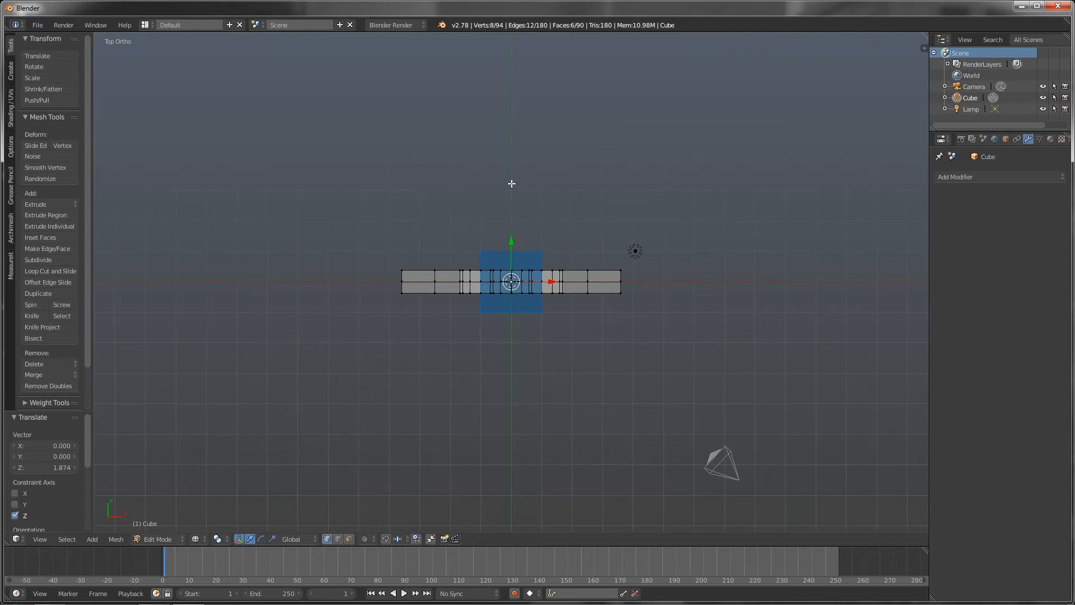
key("s")
key("y")
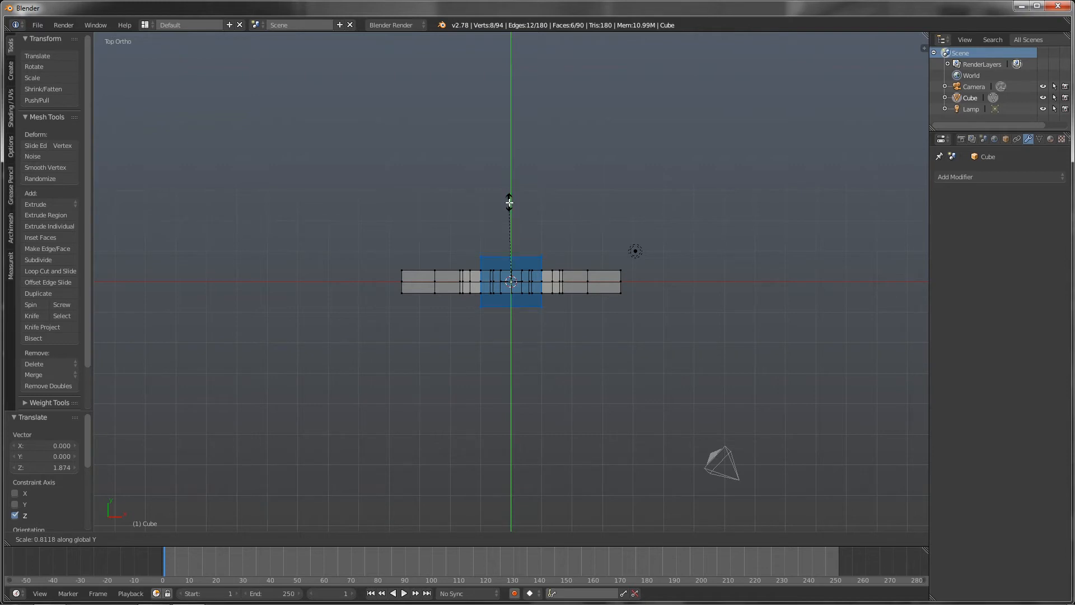
left_click(504, 247)
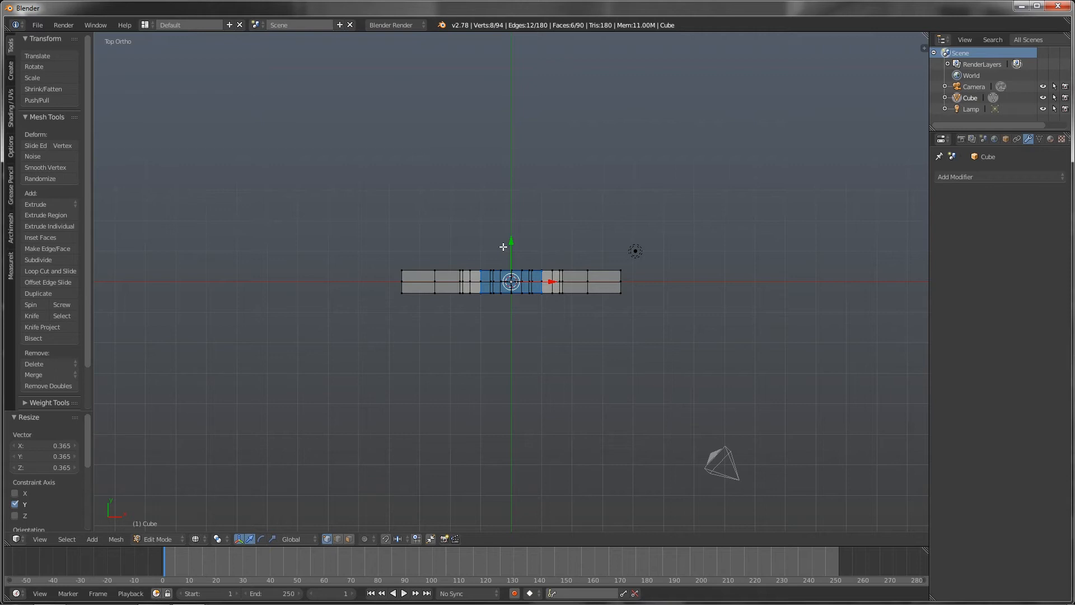
key("KP_1")
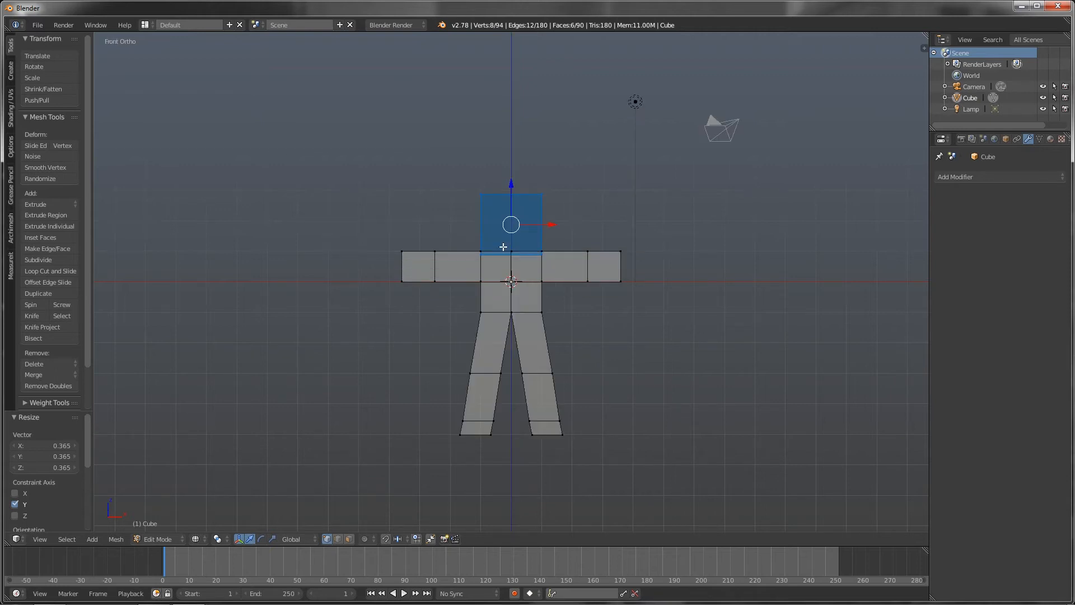
Select the whole mesh and add a Subdivision Surface modifier with 3 view and 4 render subdivisions
key("a")
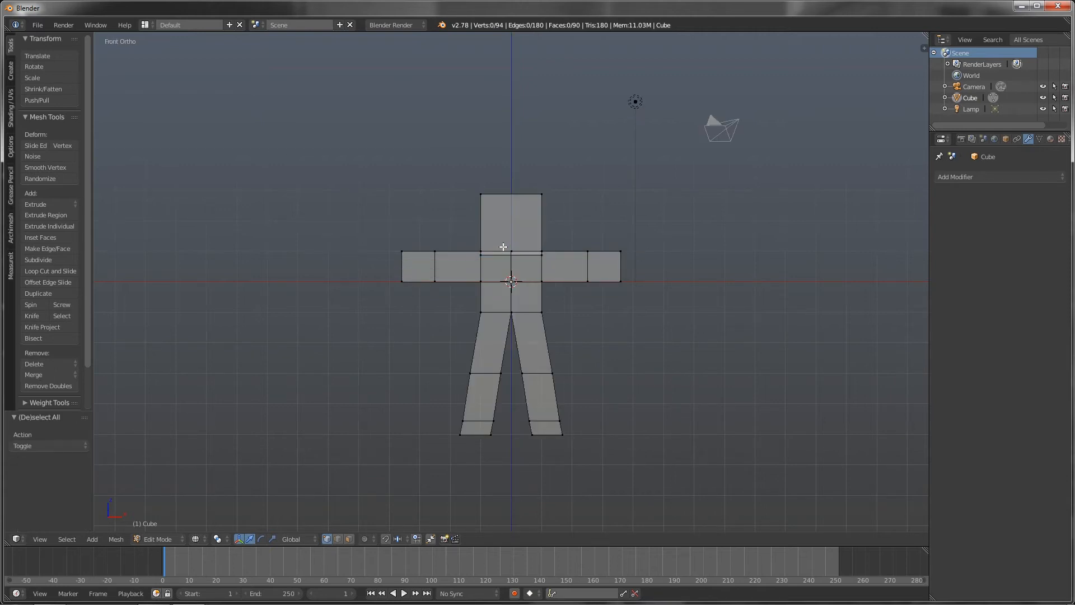
key("a")
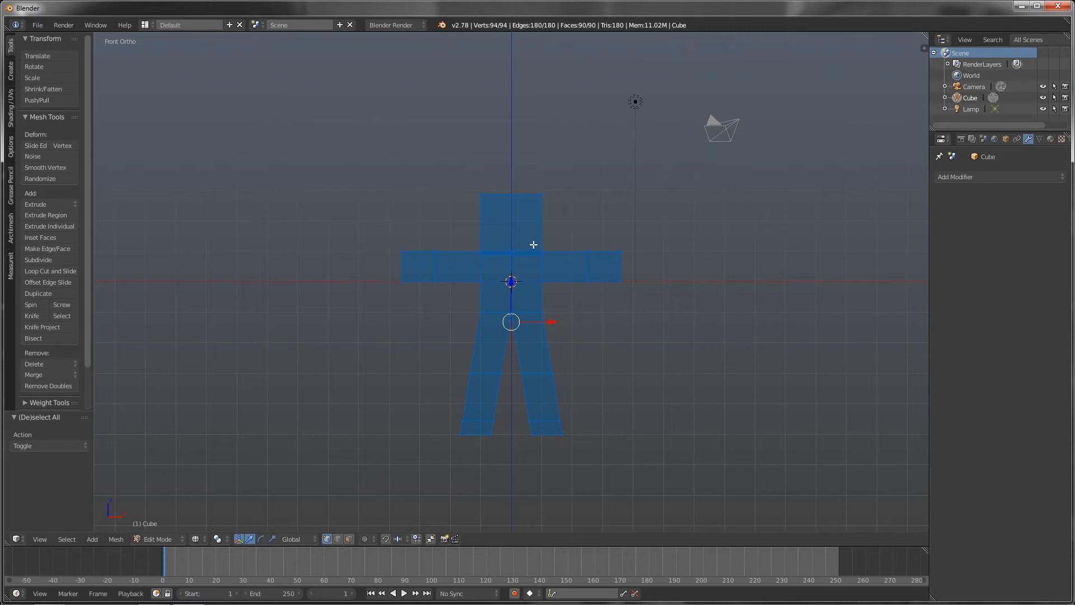
left_click(965, 177)
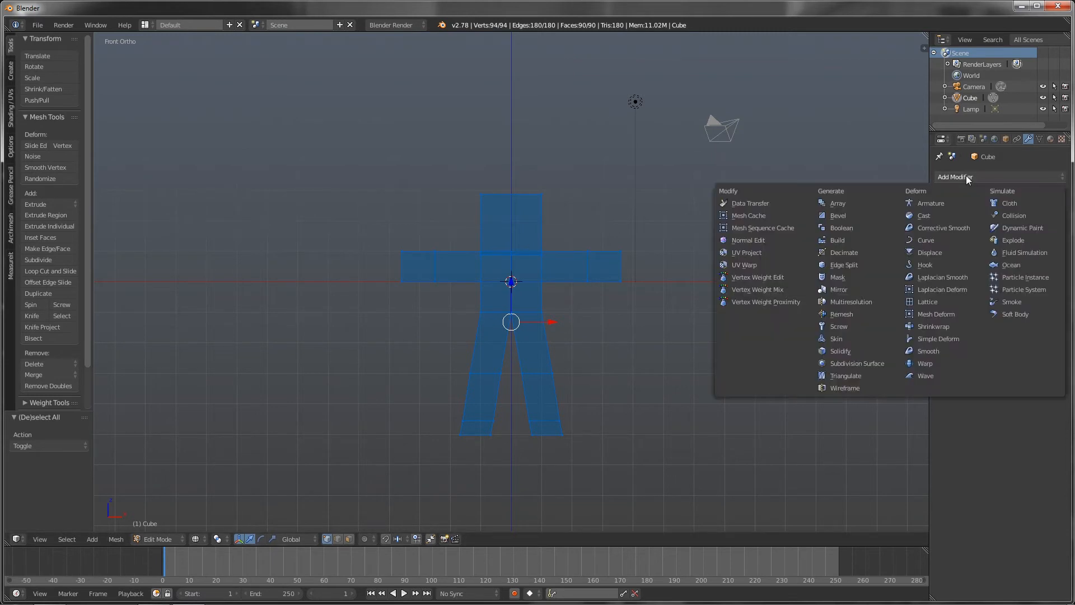
left_click(872, 364)
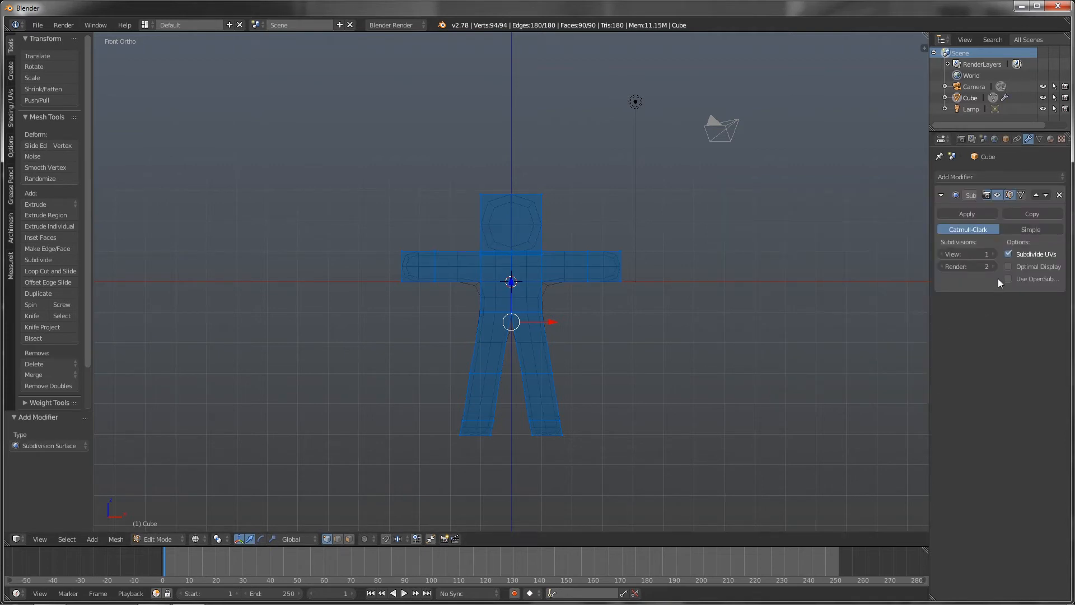
left_click(994, 254)
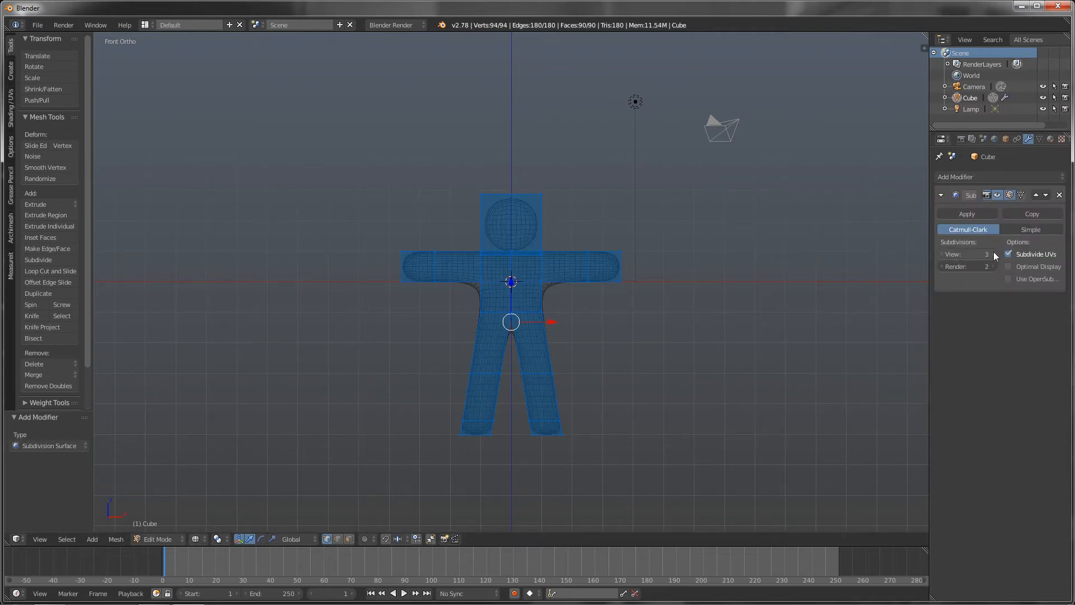
left_click(992, 267)
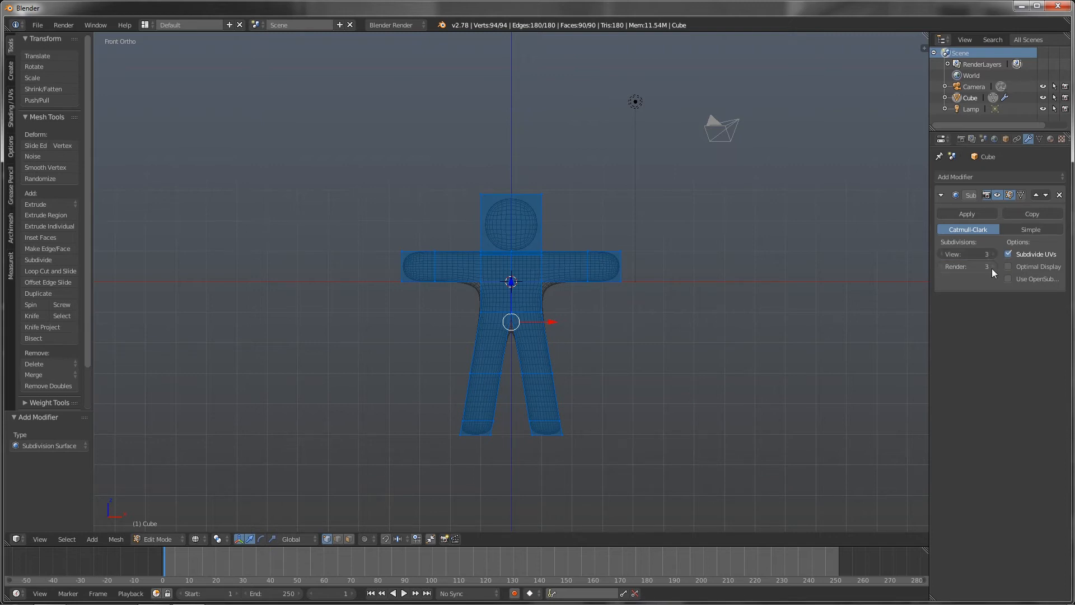
left_click(992, 267)
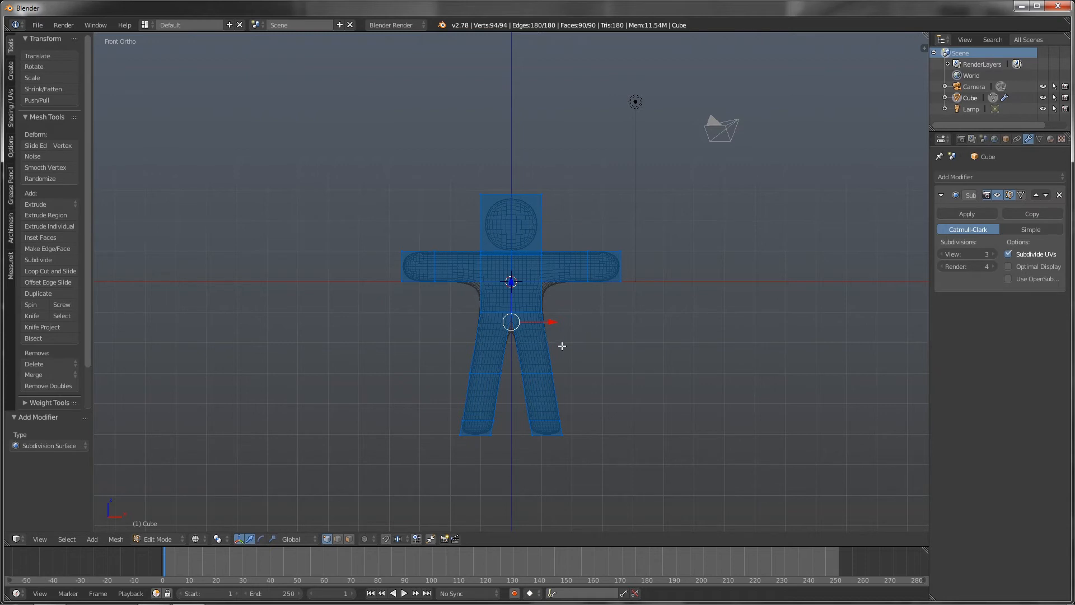
Rename the character's material as ginger
left_click(1051, 139)
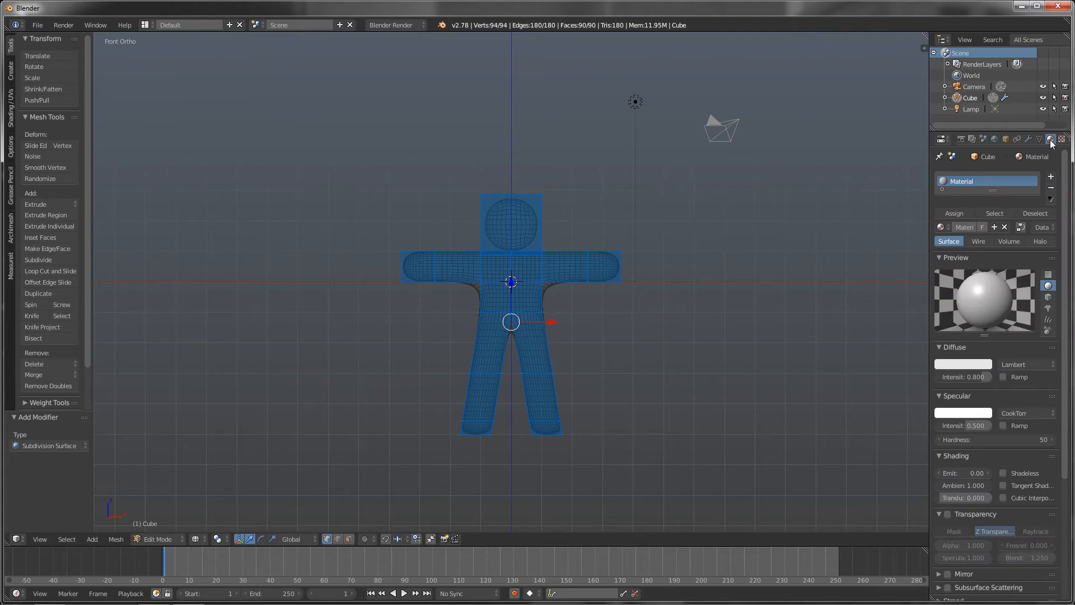
double_click(978, 226)
type("ginger")
key("Return")
Set the ginger material's diffuse colour to a dark, muted yellowish brown
left_click(959, 365)
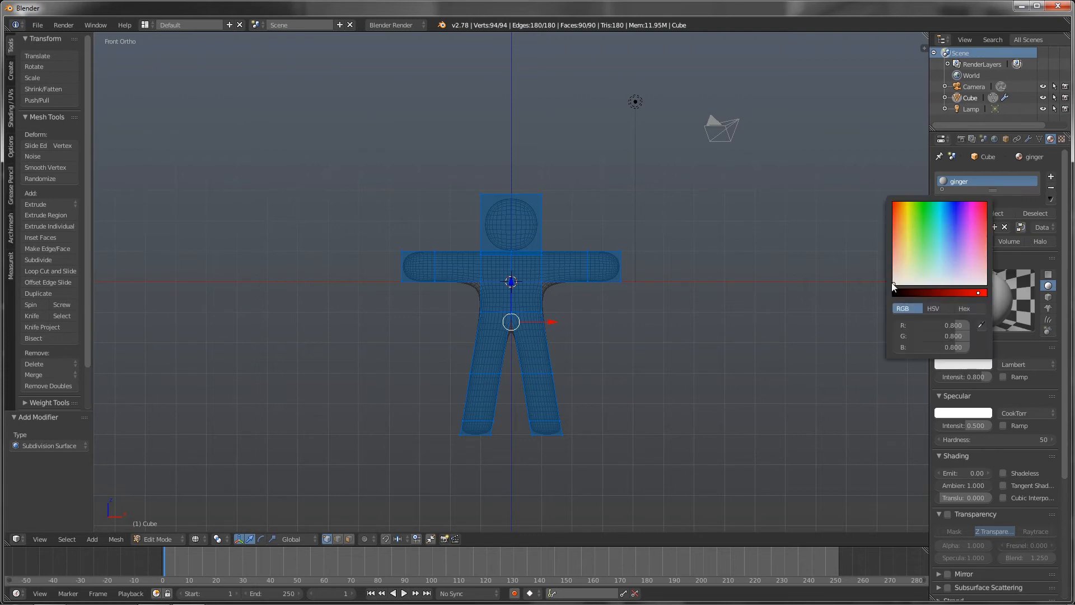
left_click_drag(891, 282, 903, 275)
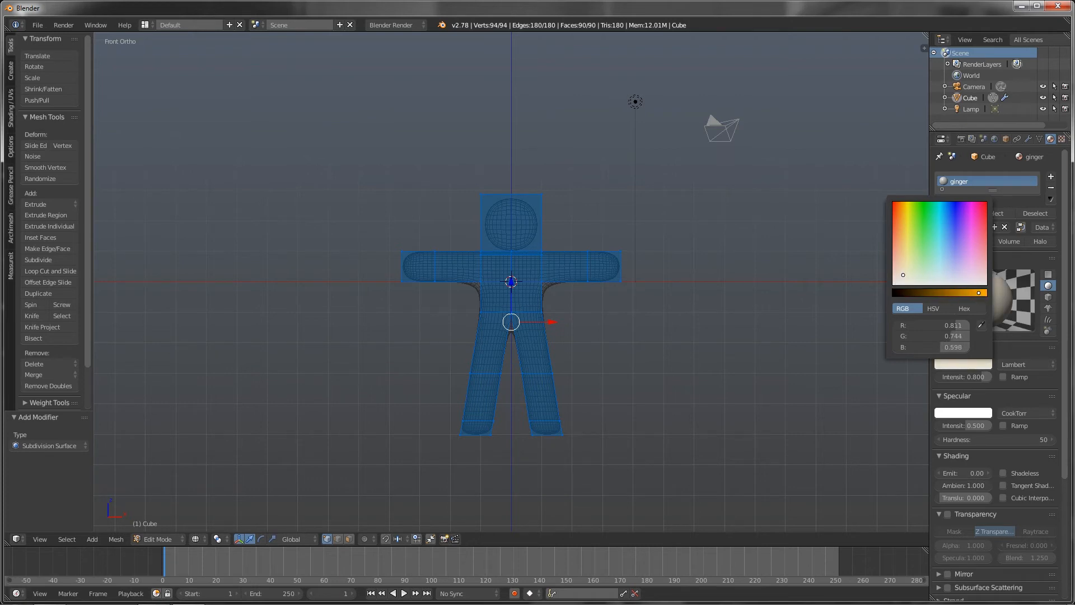
mouse_move(979, 293)
left_mouse_down()
mouse_move(937, 293)
mouse_move(904, 268)
left_mouse_up()
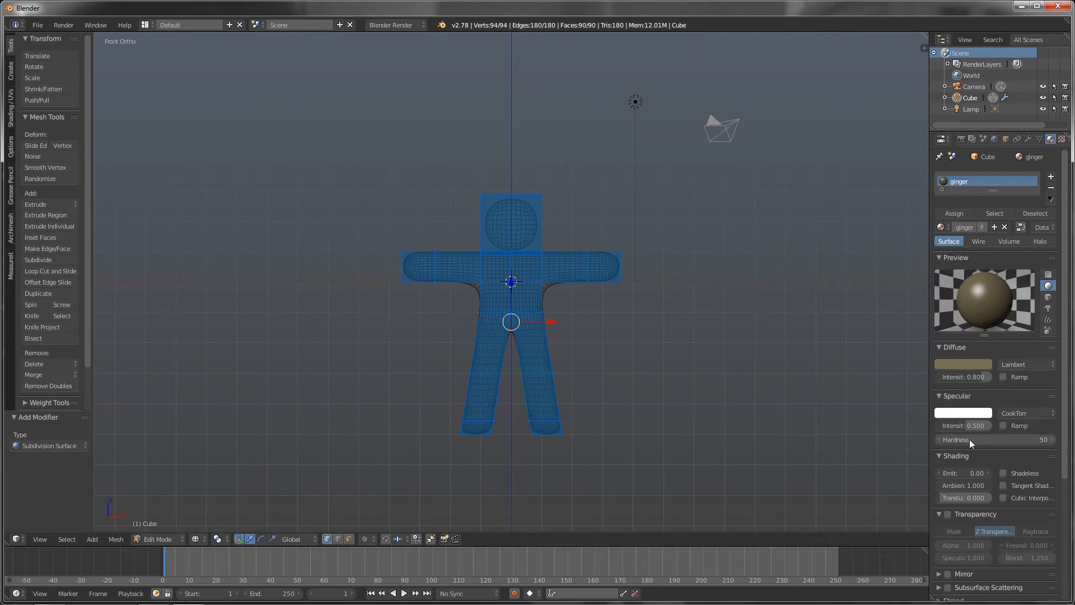
Set the ginger material's specular intensity to 0.005
left_click(953, 421)
type(".00")
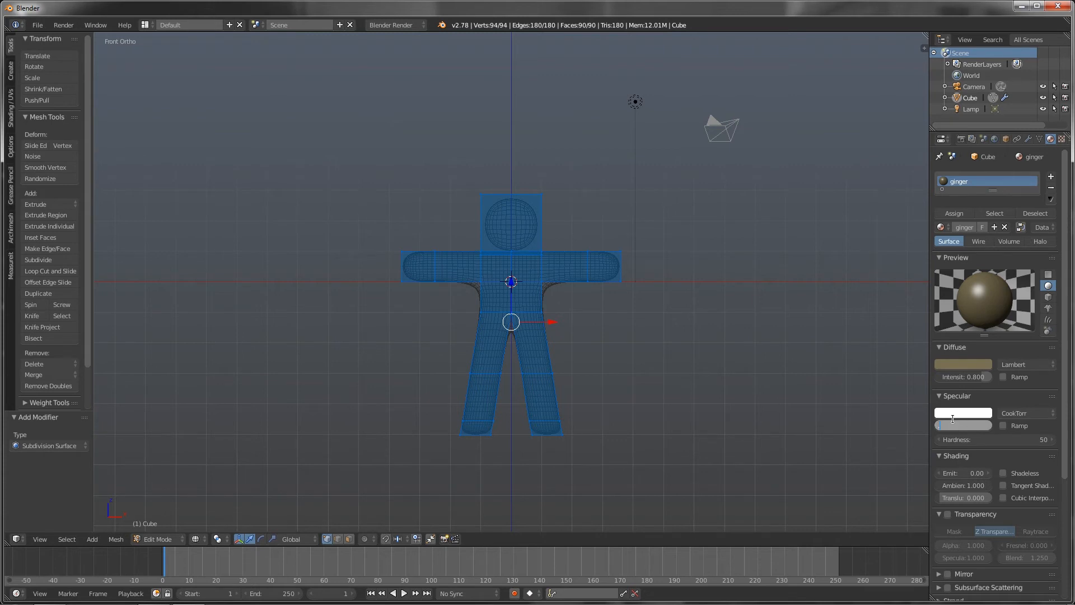
key("Return")
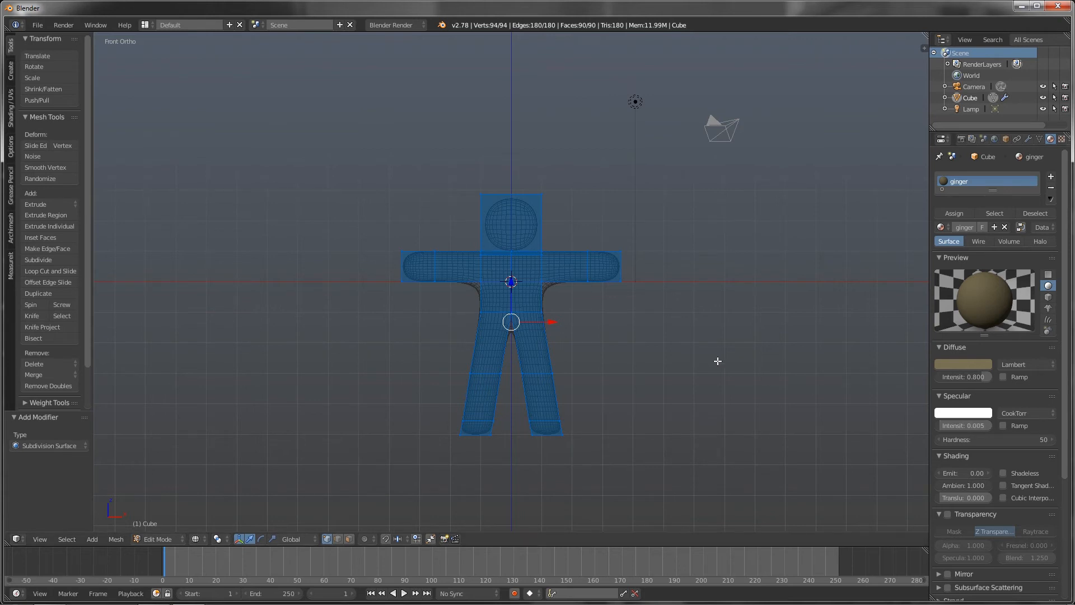
In Object Mode, move the lamp to the front side of the character along Y and about -5.64 units along X
key("Tab")
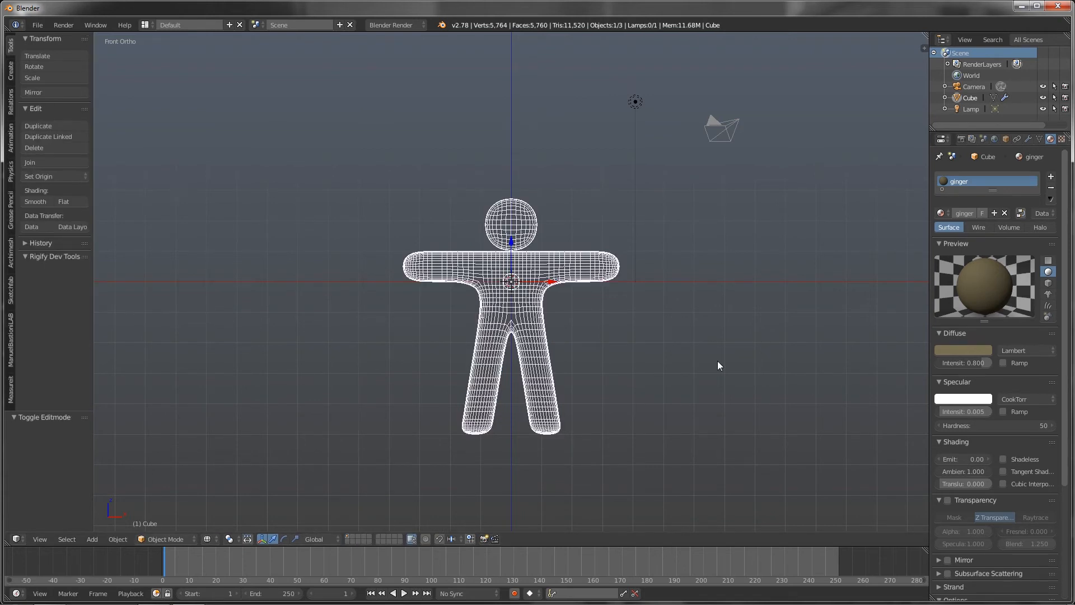
right_click(636, 101)
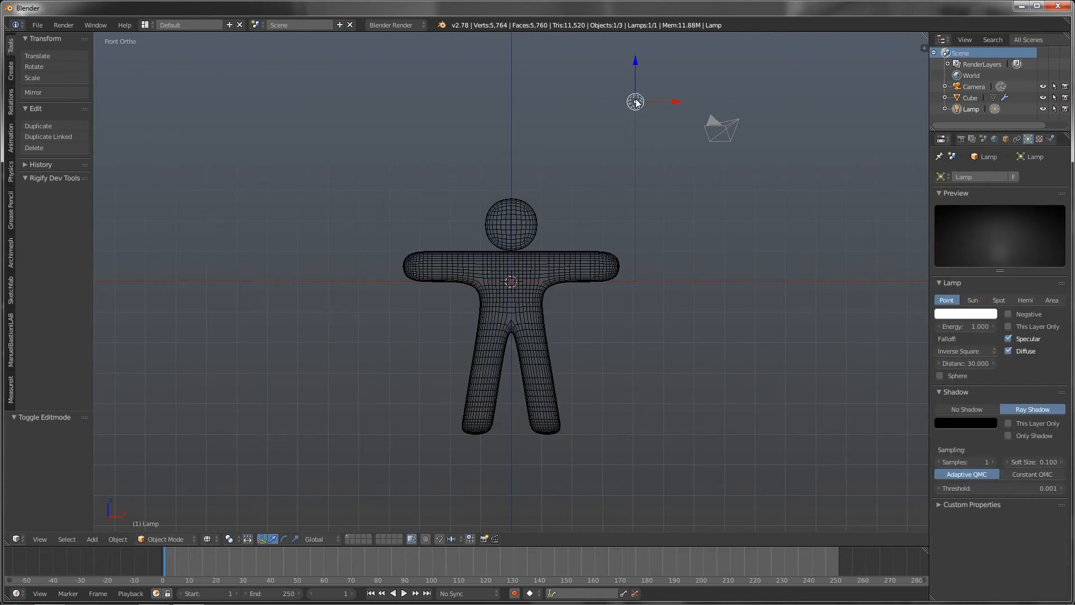
key("KP_7")
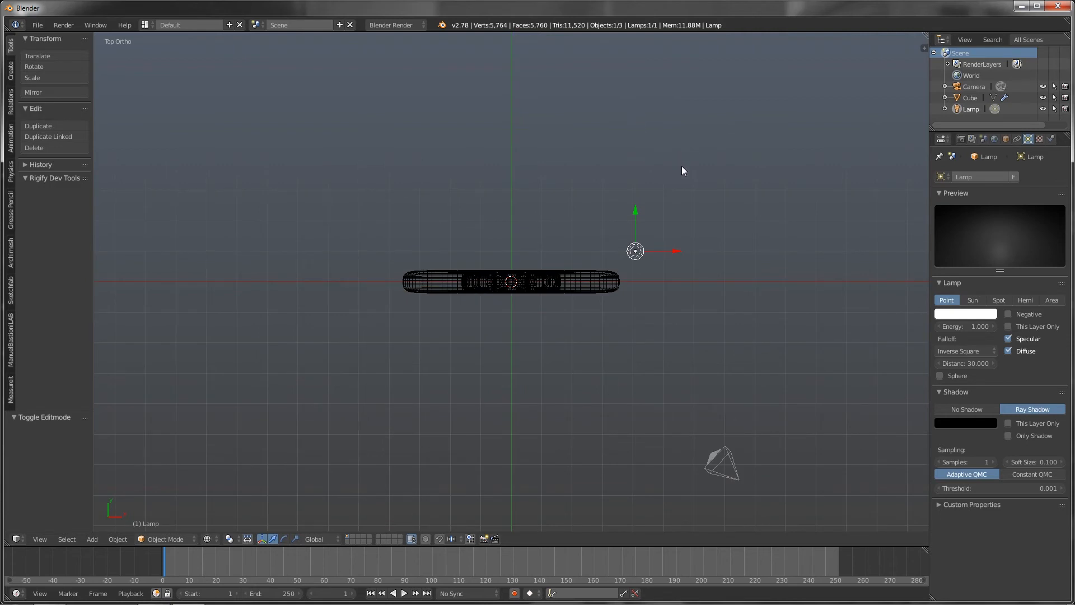
left_click_drag(634, 213, 635, 296)
left_click_drag(678, 338, 502, 338)
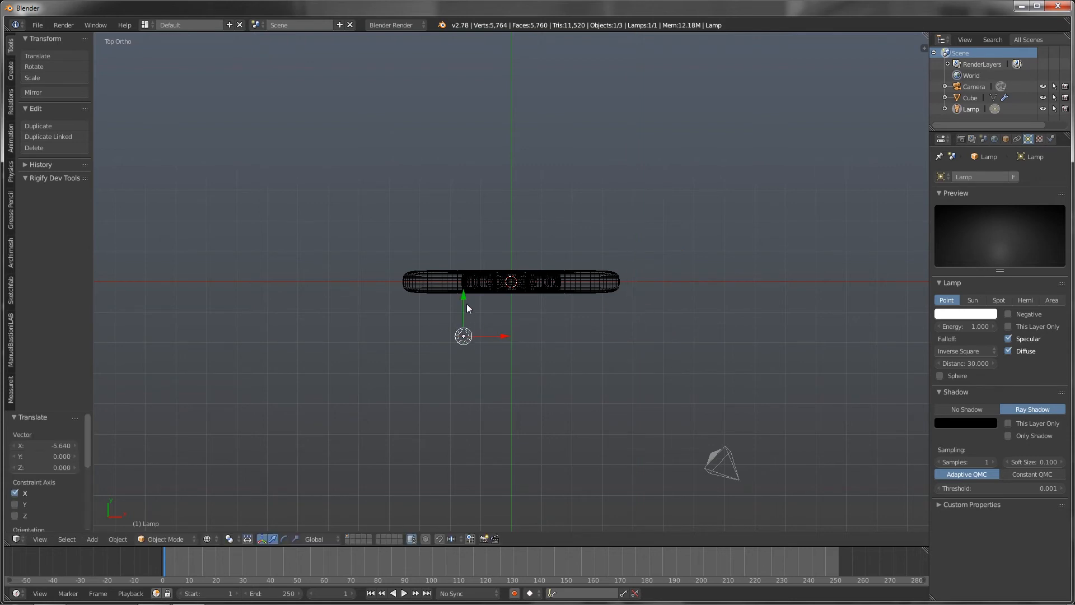
left_click_drag(466, 304, 463, 307)
key("KP_1")
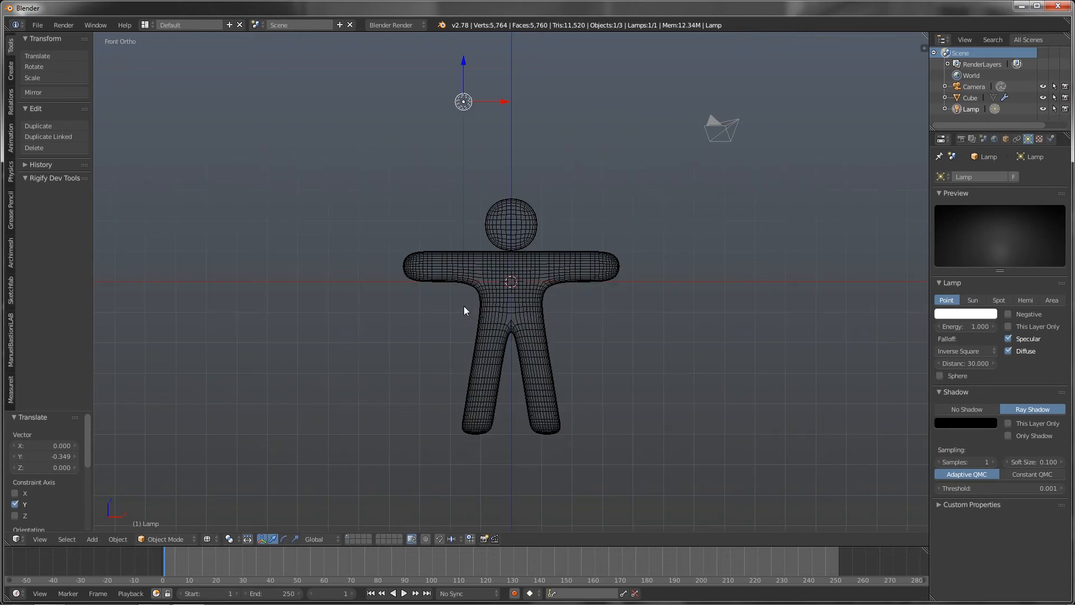
Set the texture type of the character's ginger material to Stucci and render a test image
right_click(514, 216)
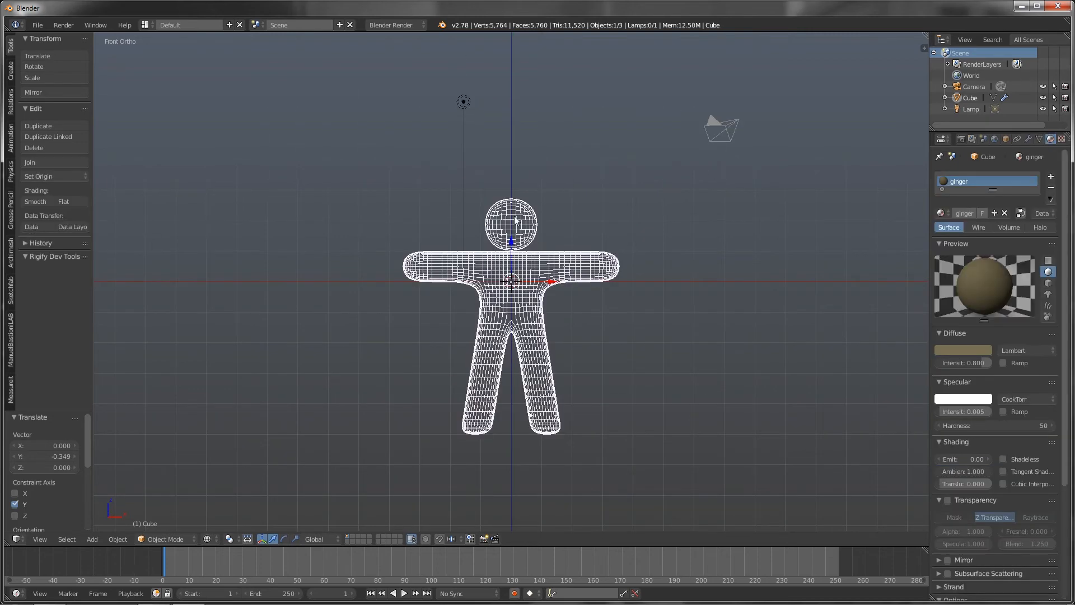
key("Tab")
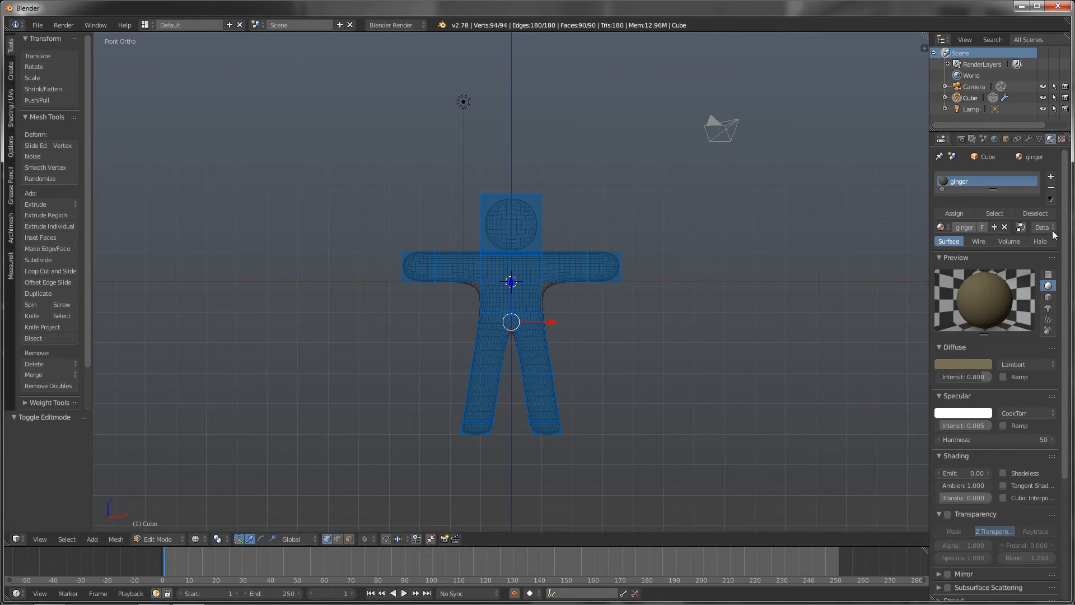
left_click(1062, 139)
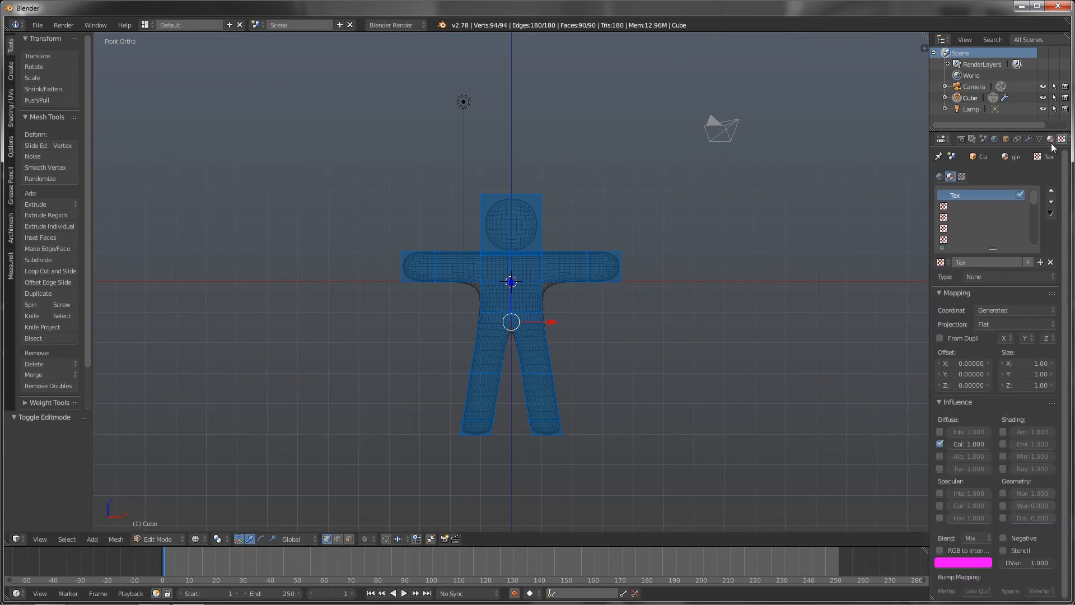
left_click(989, 275)
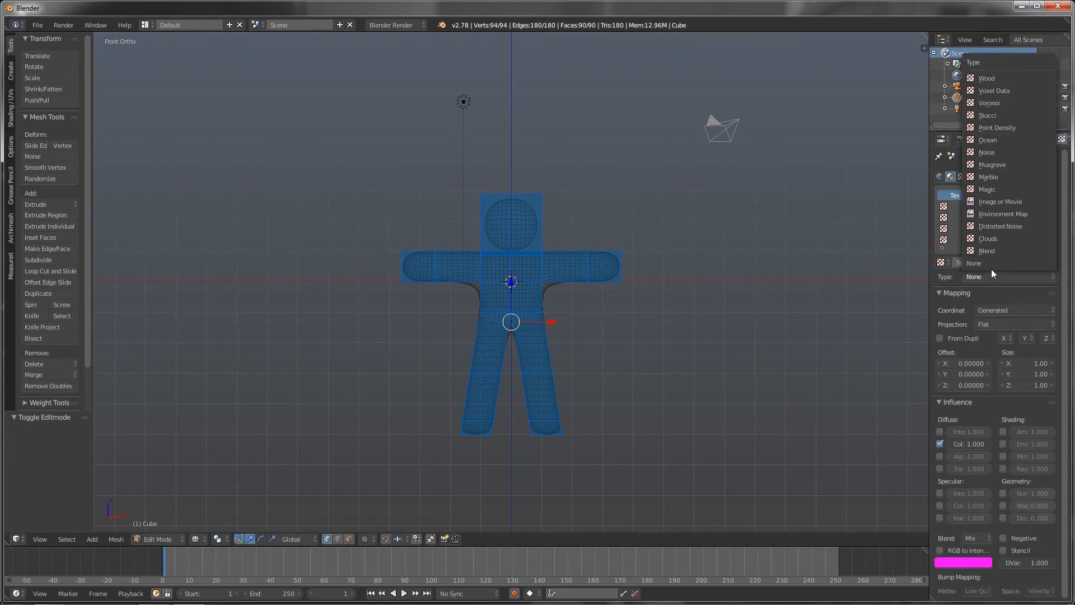
left_click(984, 115)
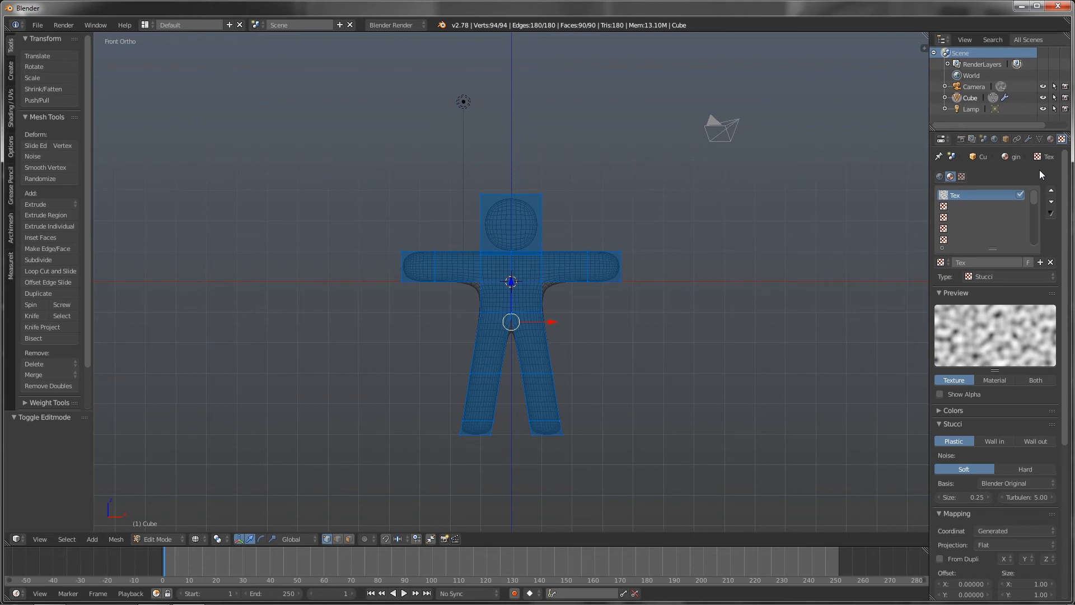
left_click(960, 138)
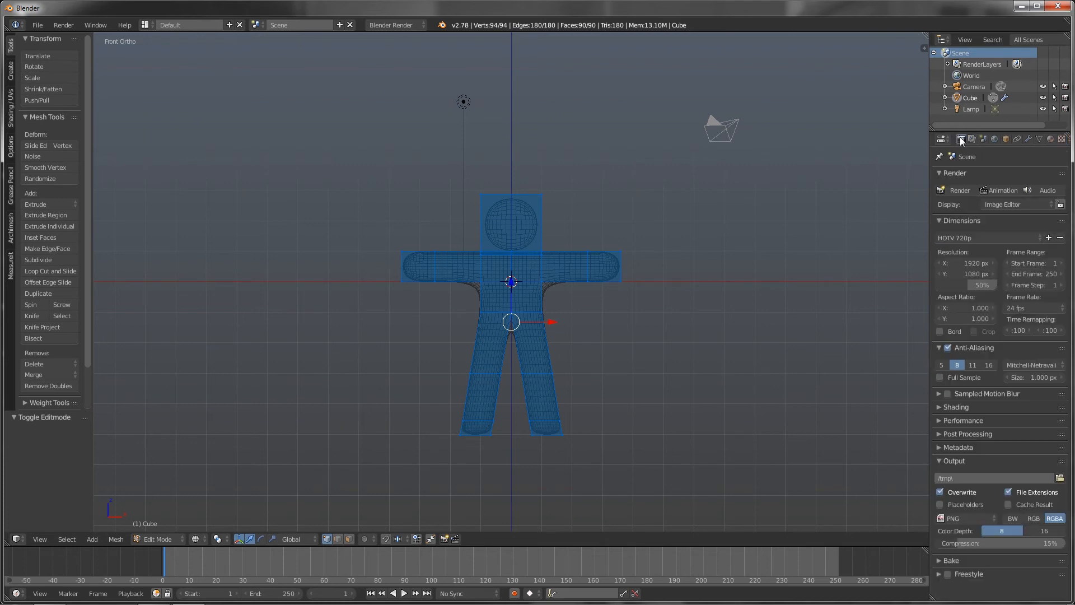
left_click(955, 190)
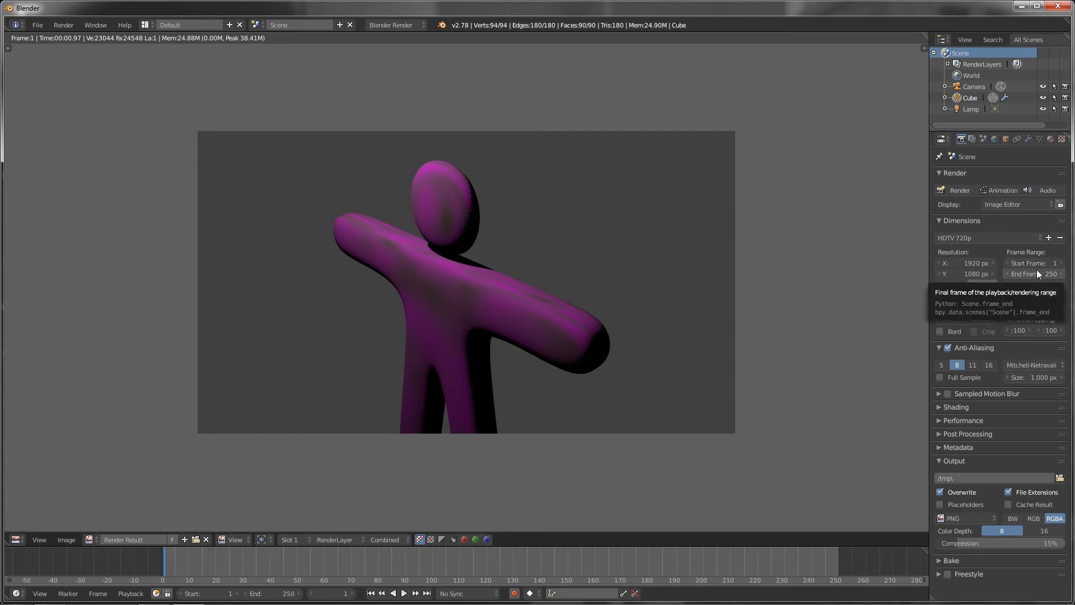
Change the Stucci texture's influence colour from magenta to black and render the character again
left_click(1061, 138)
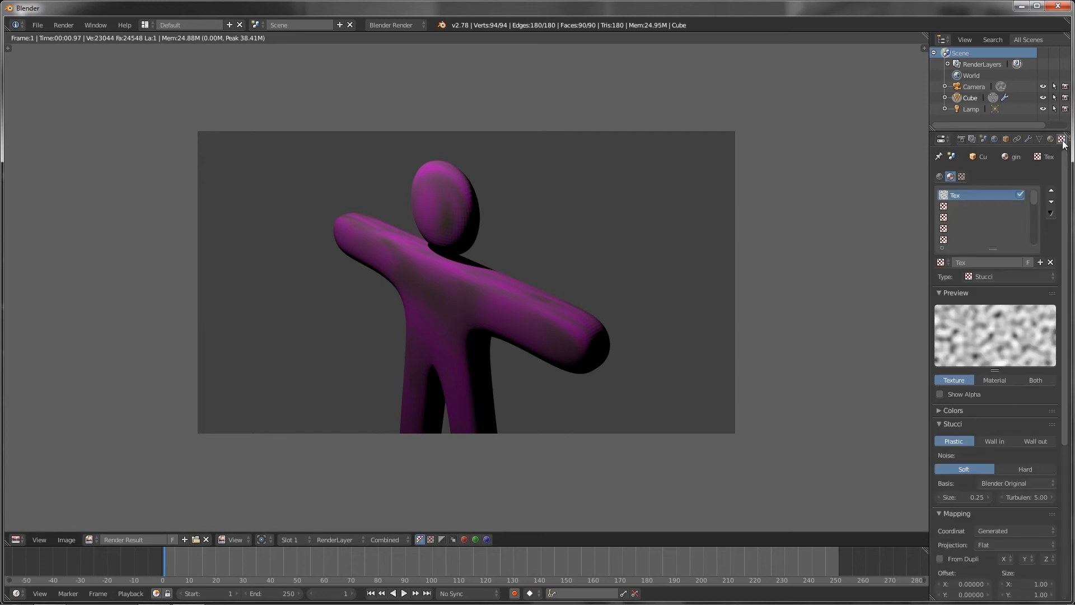
left_click_drag(1065, 241, 1068, 428)
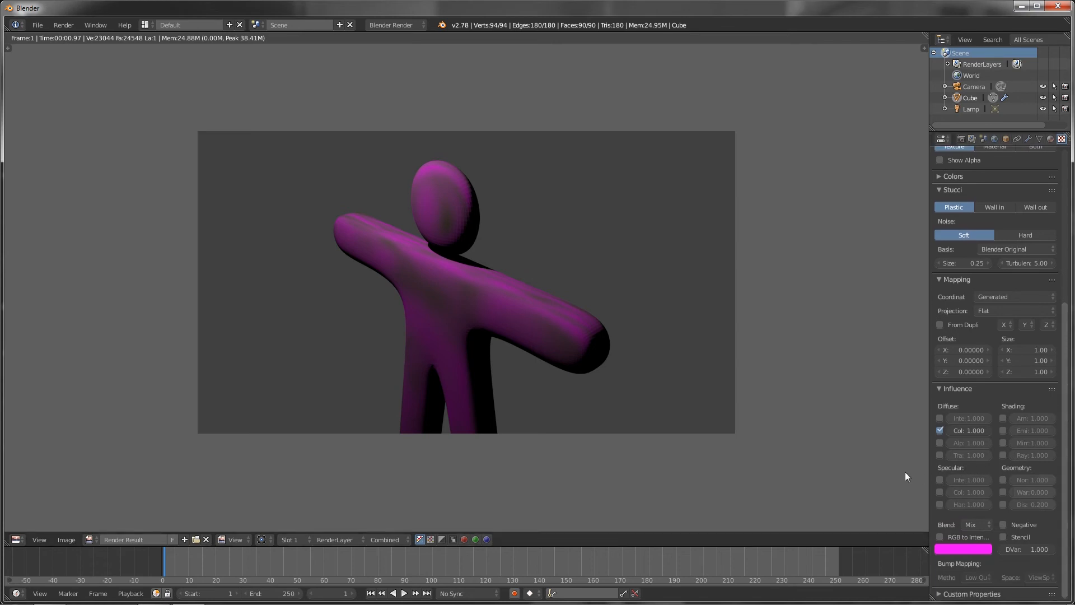
left_click(946, 550)
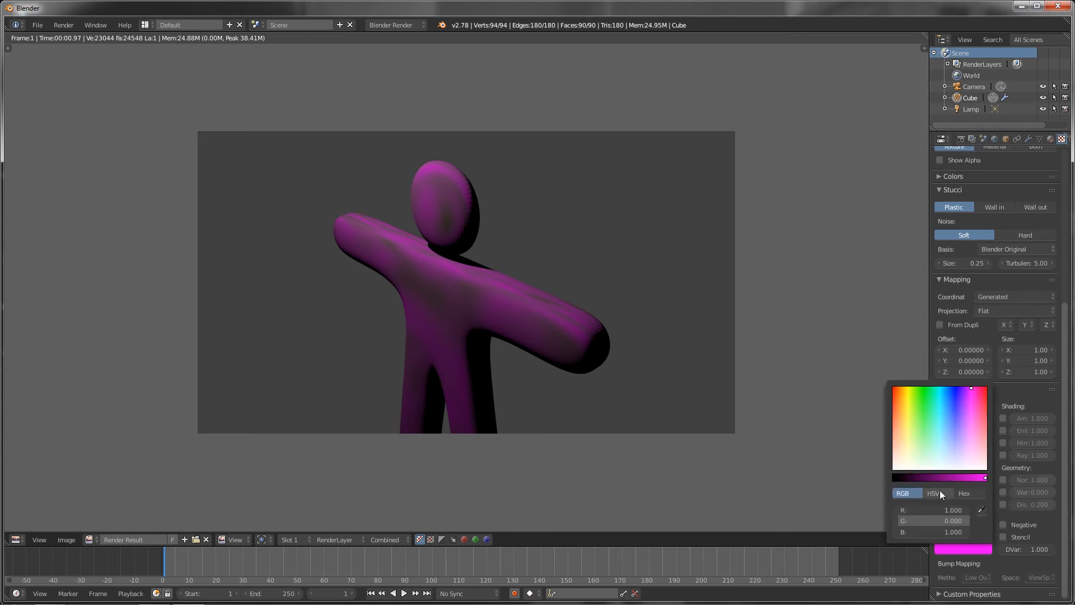
left_click_drag(985, 477, 893, 477)
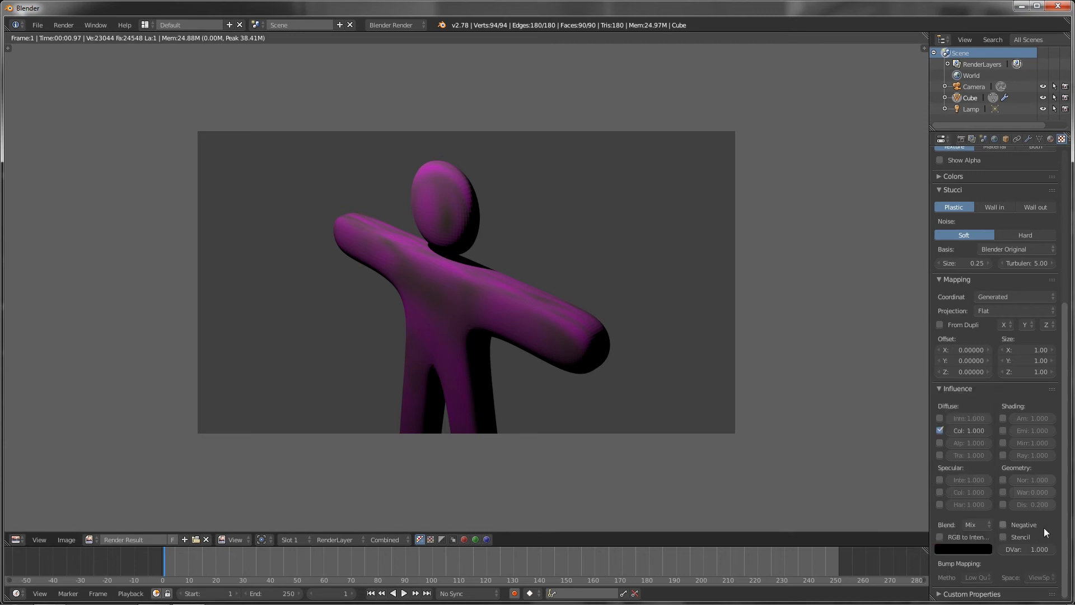
left_click(961, 139)
left_click(956, 189)
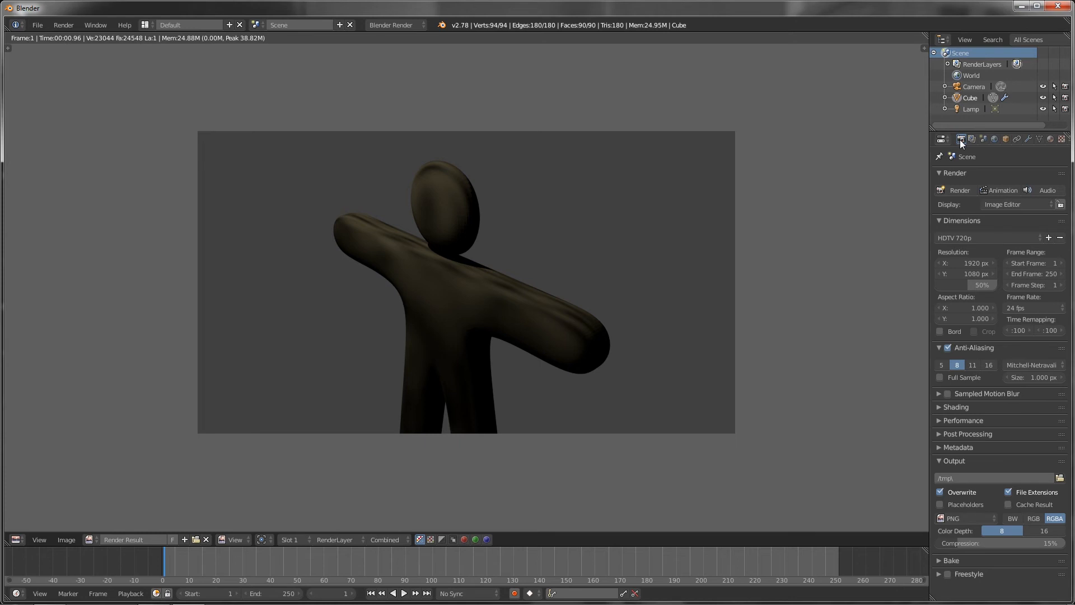
Enable the Stucci texture's displacement influence on the geometry and set it to 0.040
left_click(1061, 140)
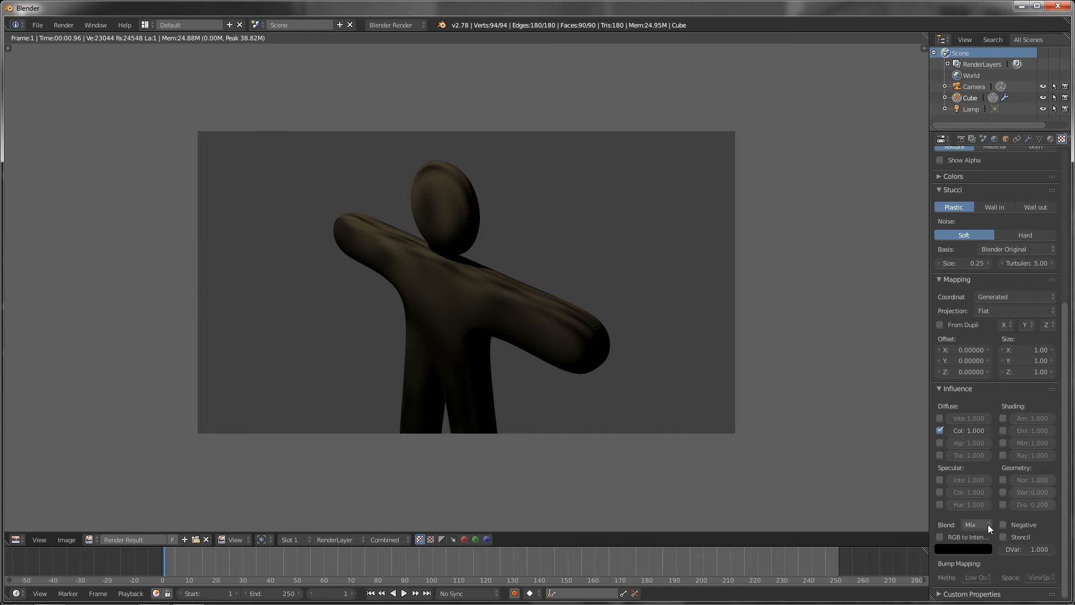
left_click(1002, 505)
key("BackSpace")
key("BackSpace")
Enable the Stucci texture's normal influence at 0.025 and render the character to check the surface
left_click(1002, 480)
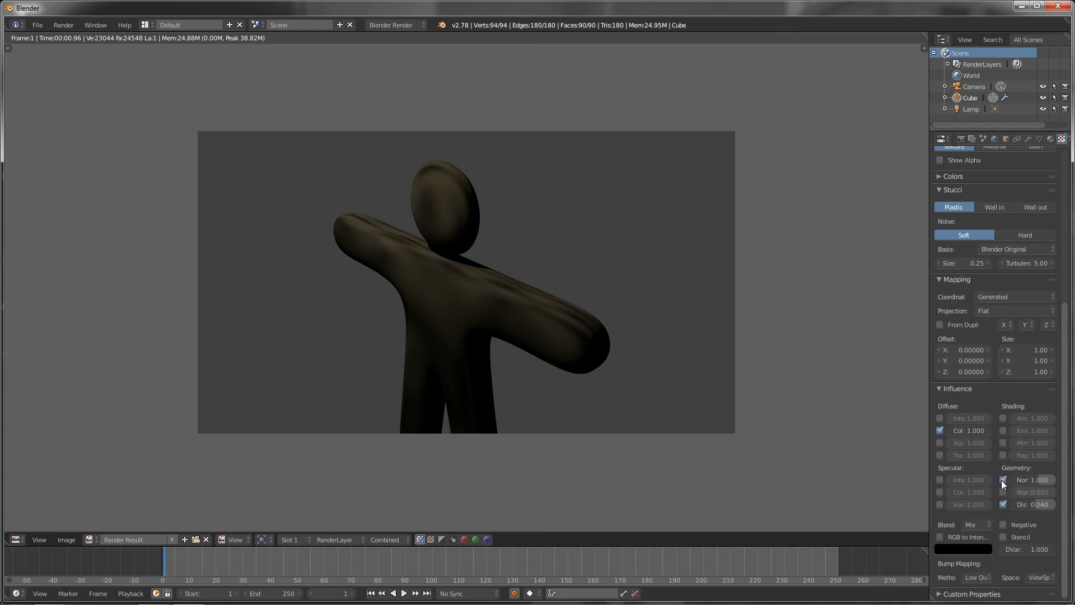
left_click(1019, 479)
type("0.025")
left_click(961, 138)
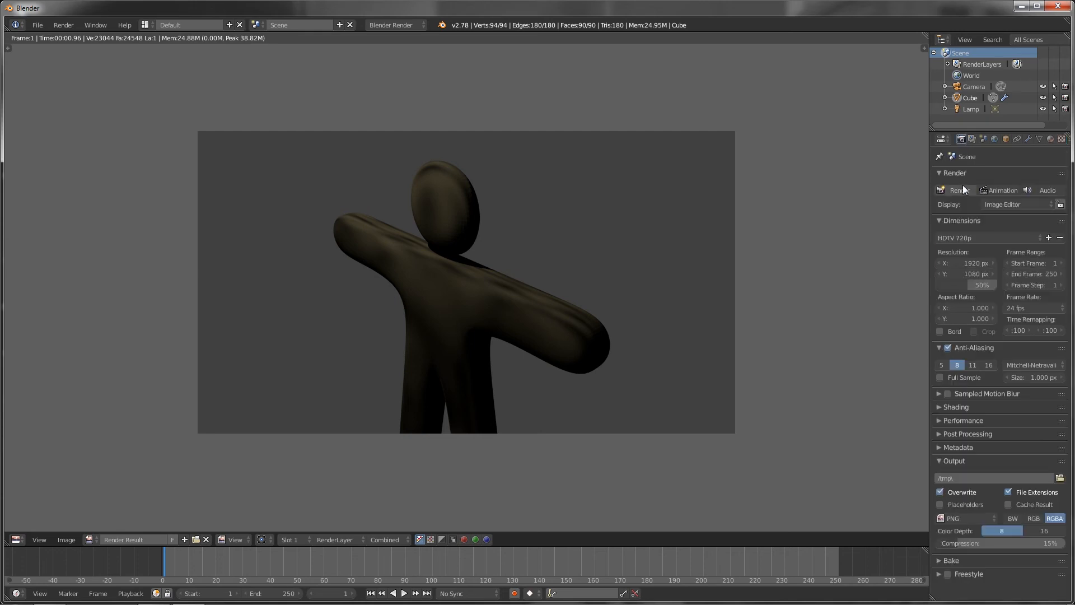
left_click(956, 190)
Set the Stucci texture's size to 0.004 and render the character with the finer grain
left_click(1061, 140)
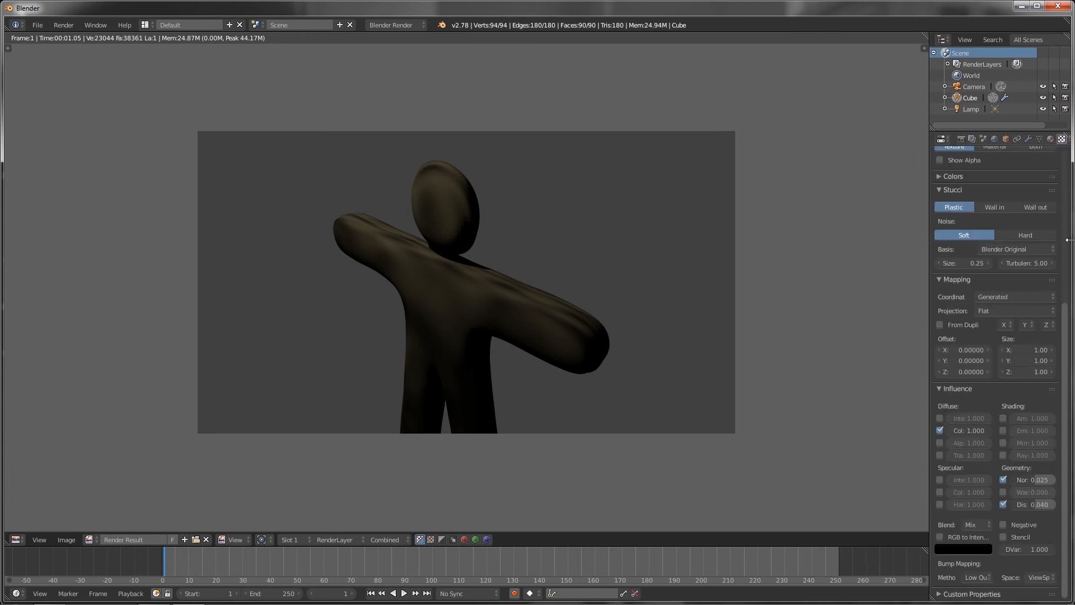
scroll(1067, 304, "up", 1)
left_click_drag(1067, 304, 1069, 137)
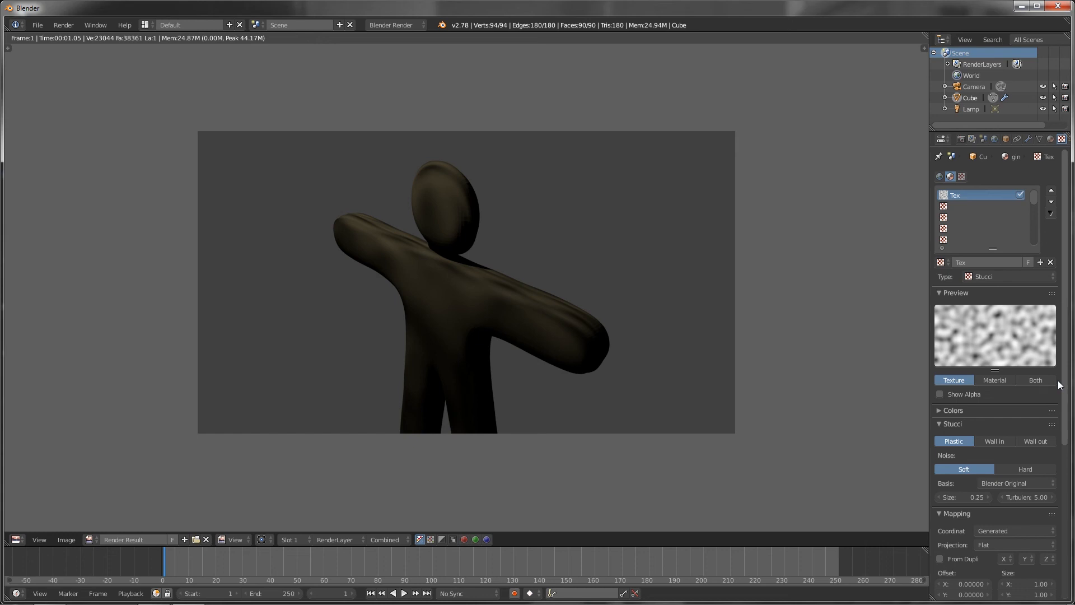
left_click(953, 498)
key("BackSpace")
key("BackSpace")
type("004")
key("Return")
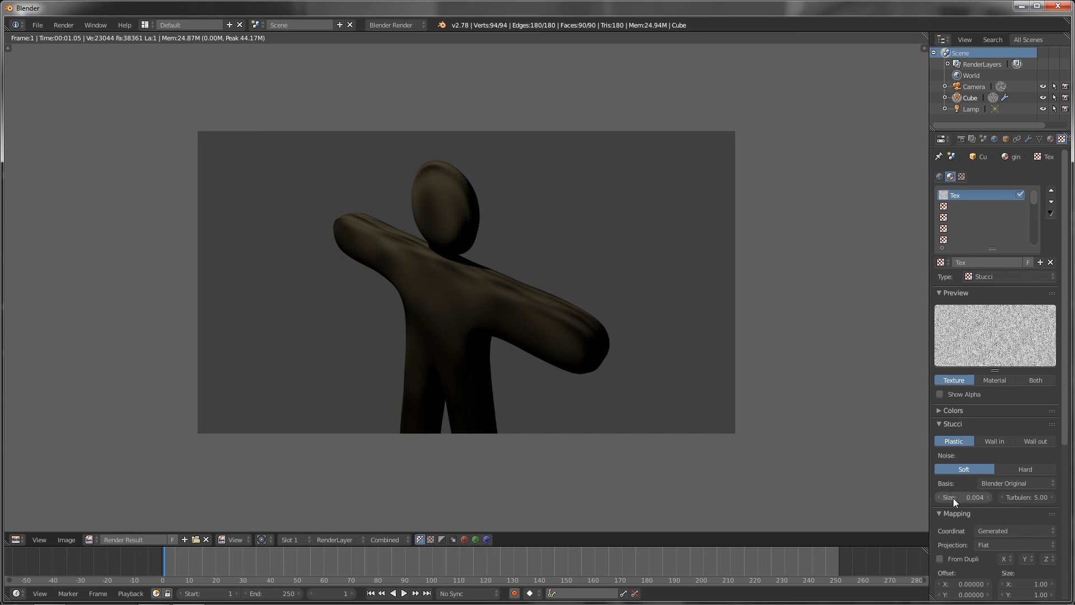
left_click(961, 139)
left_click(955, 190)
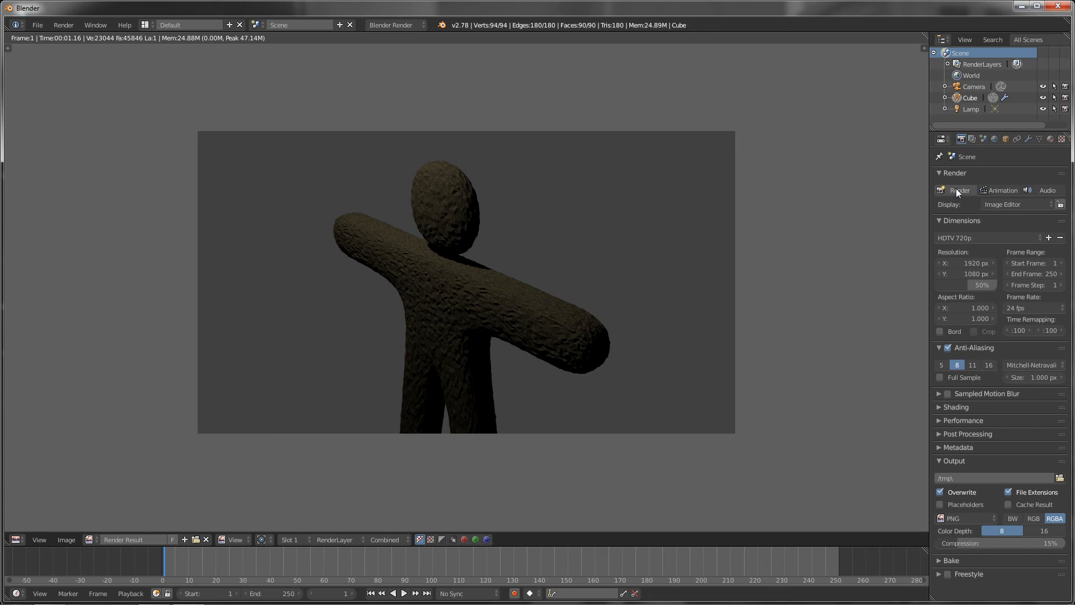
Save the scene as gus.blend in the Tutorial 08 - Character Creation folder
left_click(35, 26)
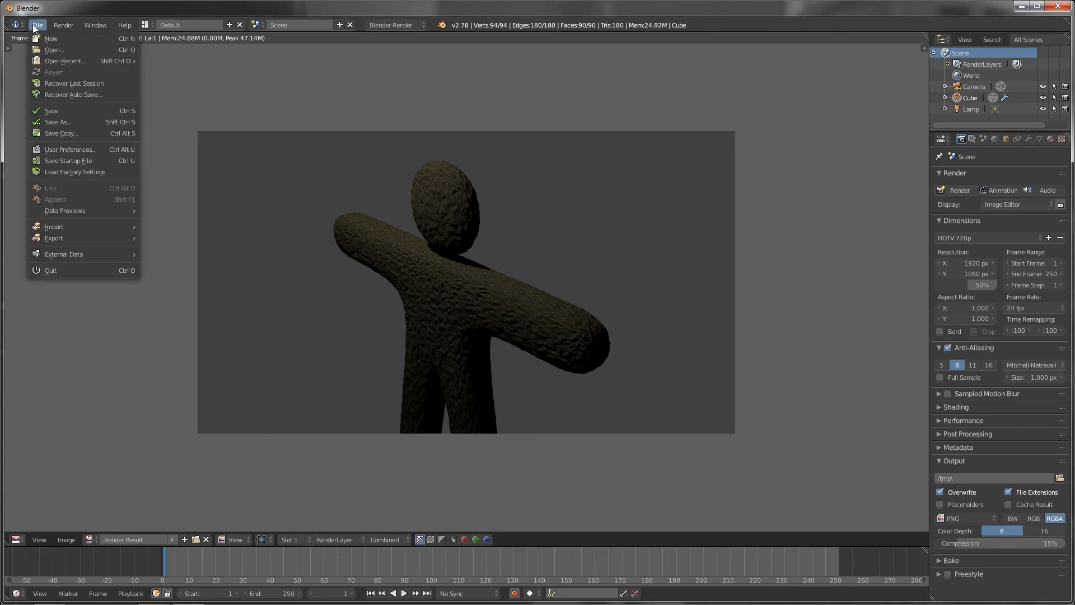
left_click(52, 111)
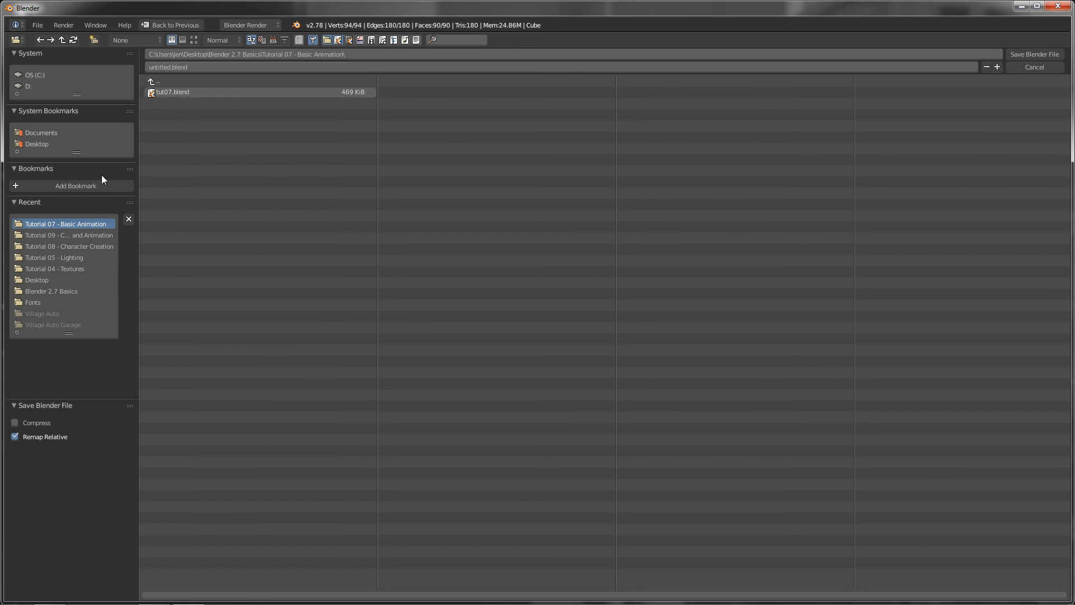
left_click(82, 246)
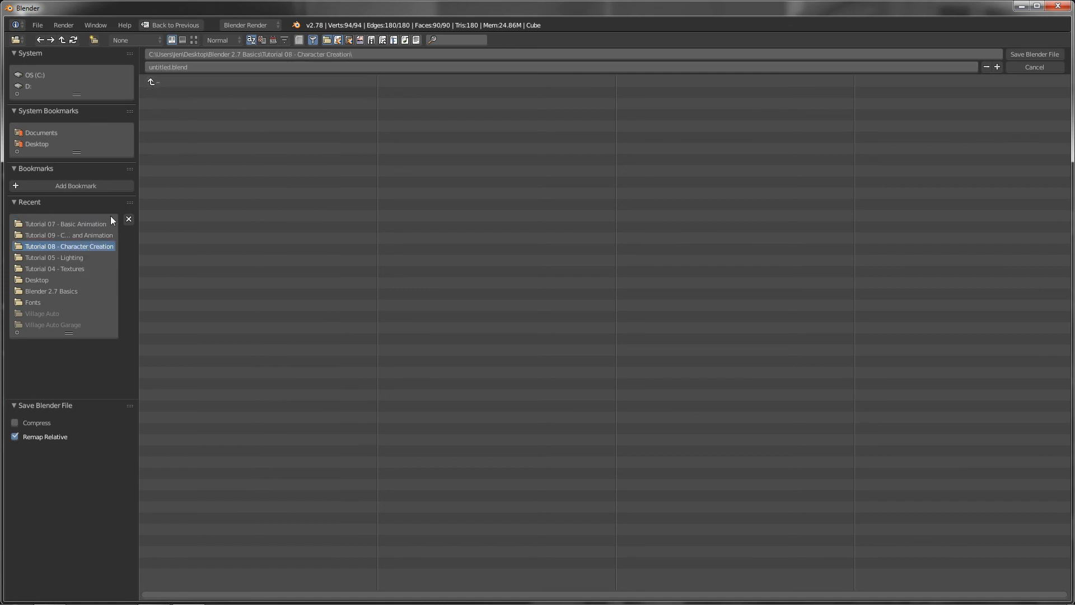
left_click(153, 67)
left_click(165, 69)
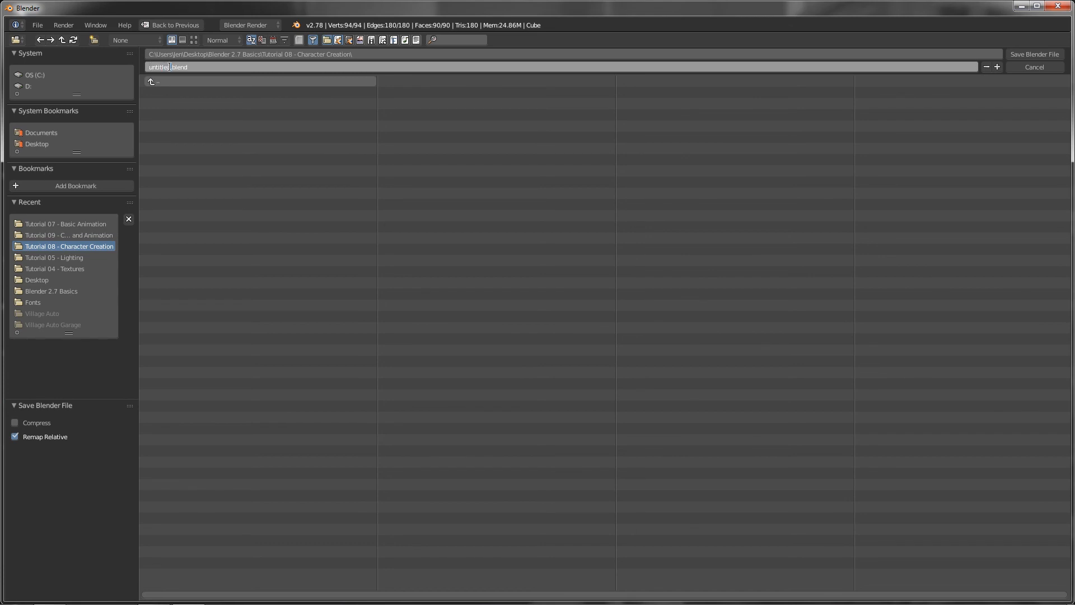
left_click_drag(171, 69, 61, 69)
type("gus")
left_click(1032, 59)
left_click(1029, 54)
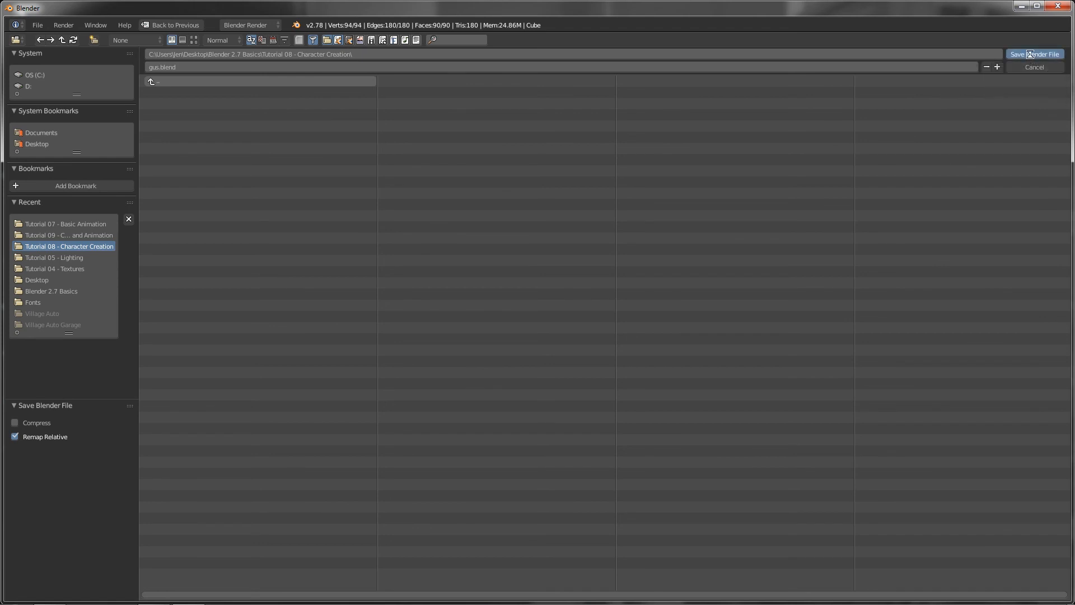